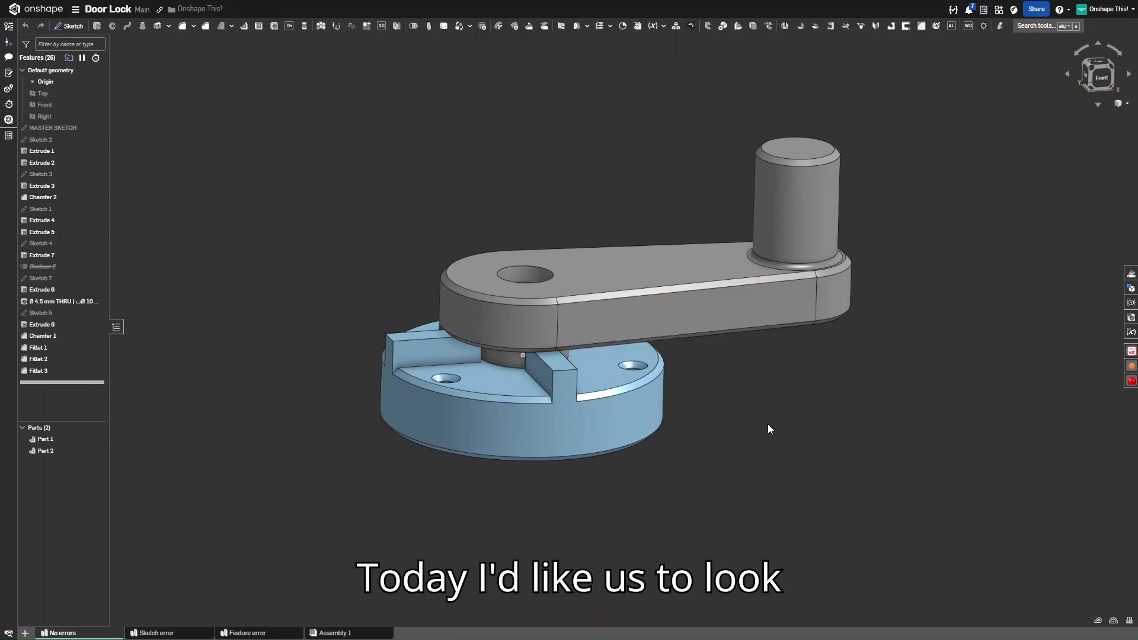
# Orbit the Door Lock model to inspect its sides, the base underside and an isometric view
pyautogui.moveTo(768, 424); pyautogui.dragTo(757, 423, button='right')
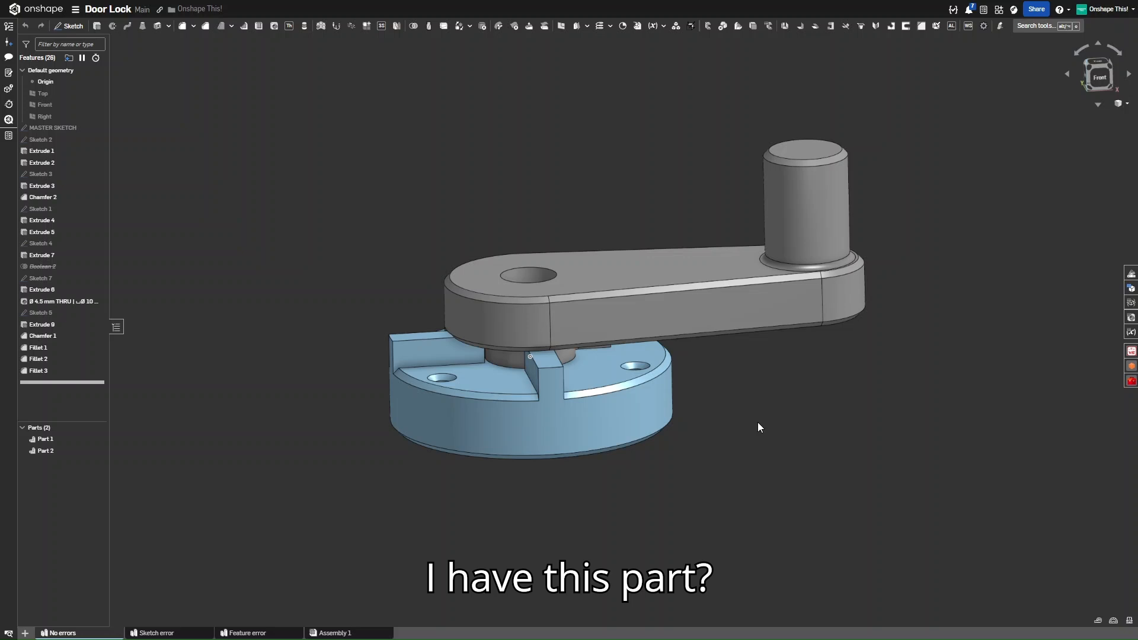
pyautogui.moveTo(759, 423); pyautogui.dragTo(716, 425, button='right')
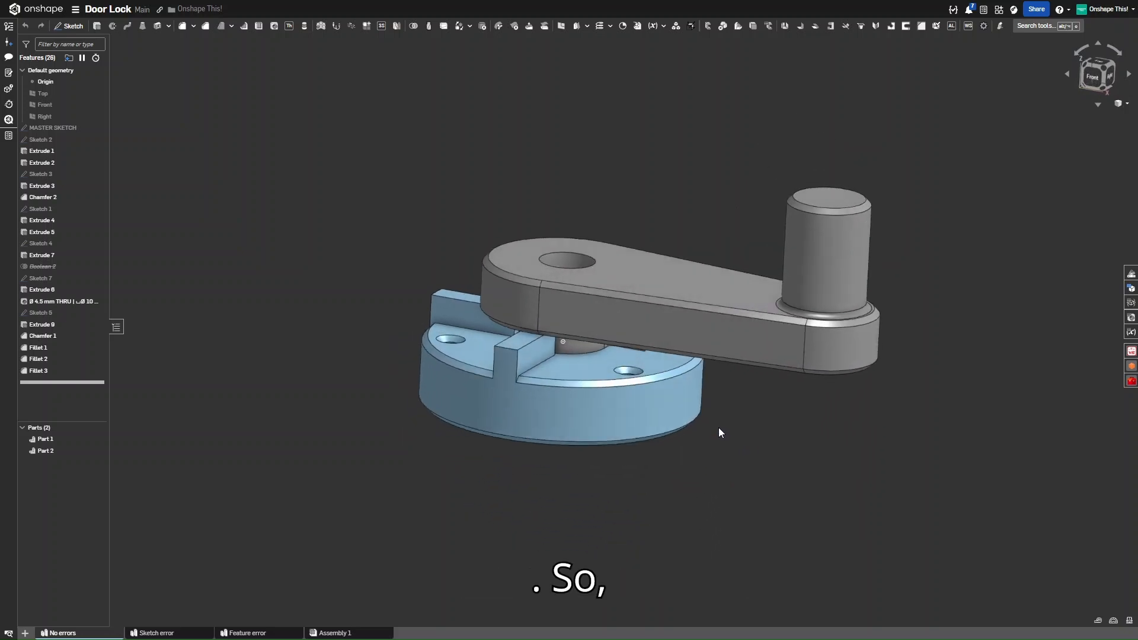
pyautogui.moveTo(667, 308); pyautogui.dragTo(646, 354, button='right')
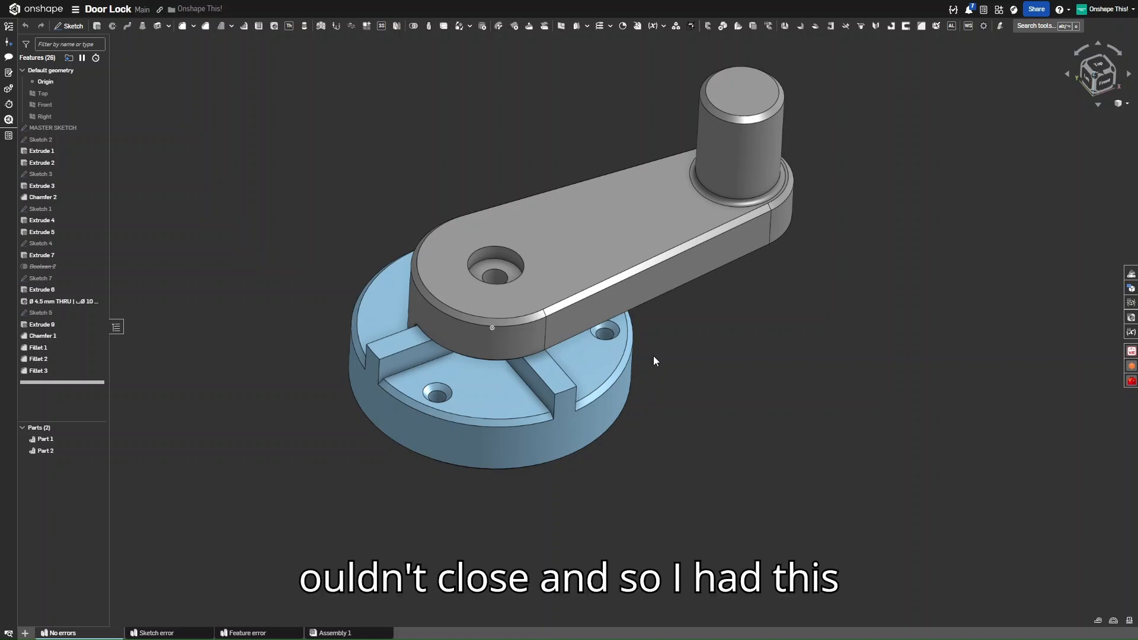
pyautogui.moveTo(653, 355)
pyautogui.mouseDown(button='right')
pyautogui.moveTo(632, 307)
pyautogui.moveTo(604, 307)
pyautogui.moveTo(585, 324)
pyautogui.moveTo(646, 348)
pyautogui.mouseUp(button='right')
pyautogui.moveTo(678, 308); pyautogui.dragTo(698, 254, button='right')
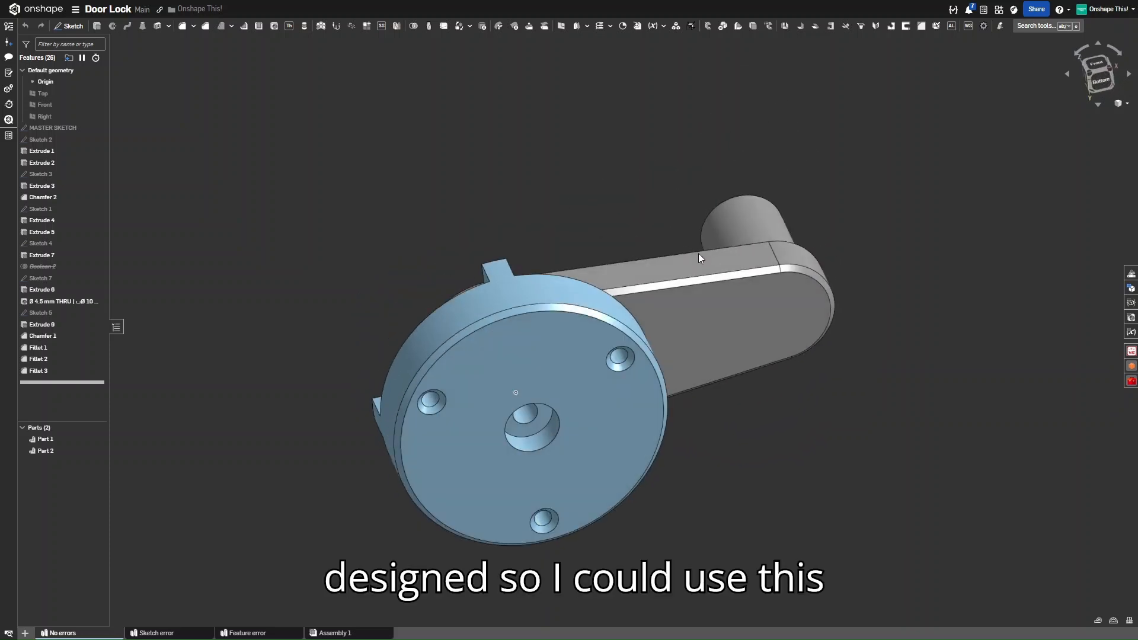
pyautogui.moveTo(694, 308); pyautogui.dragTo(748, 342, button='right')
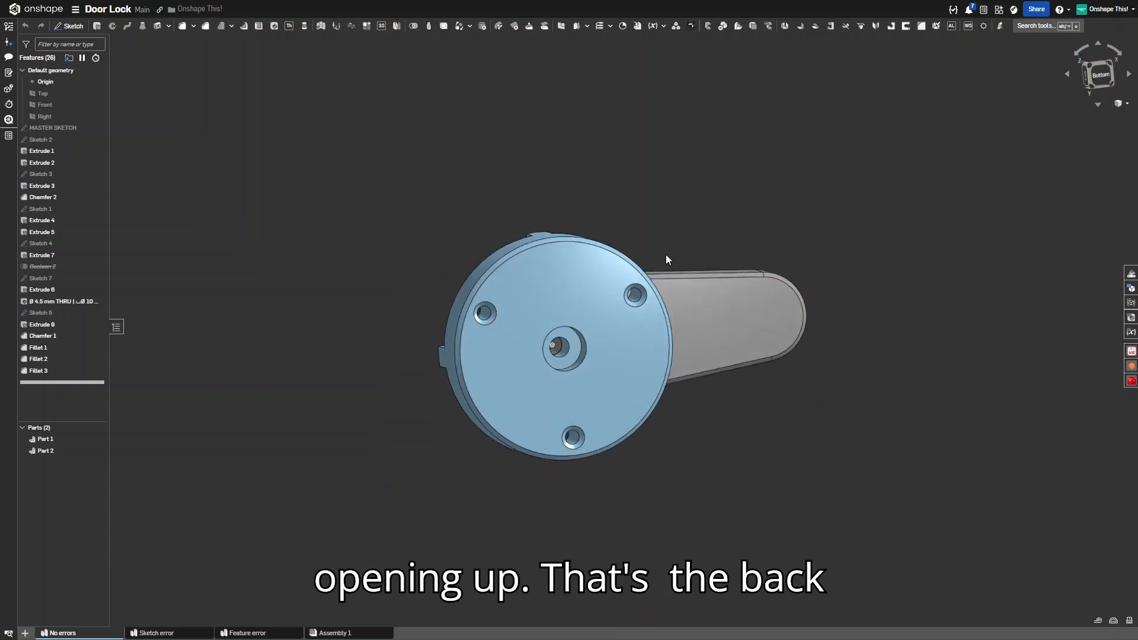
pyautogui.moveTo(666, 256); pyautogui.dragTo(694, 381, button='right')
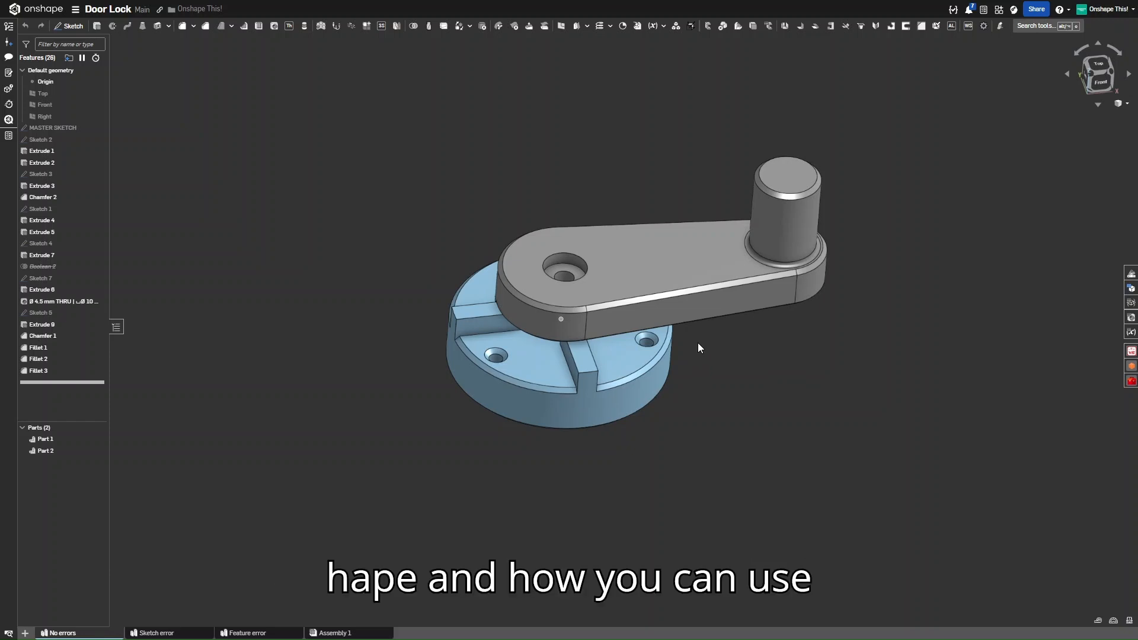
pyautogui.moveTo(698, 348); pyautogui.dragTo(701, 375, button='right')
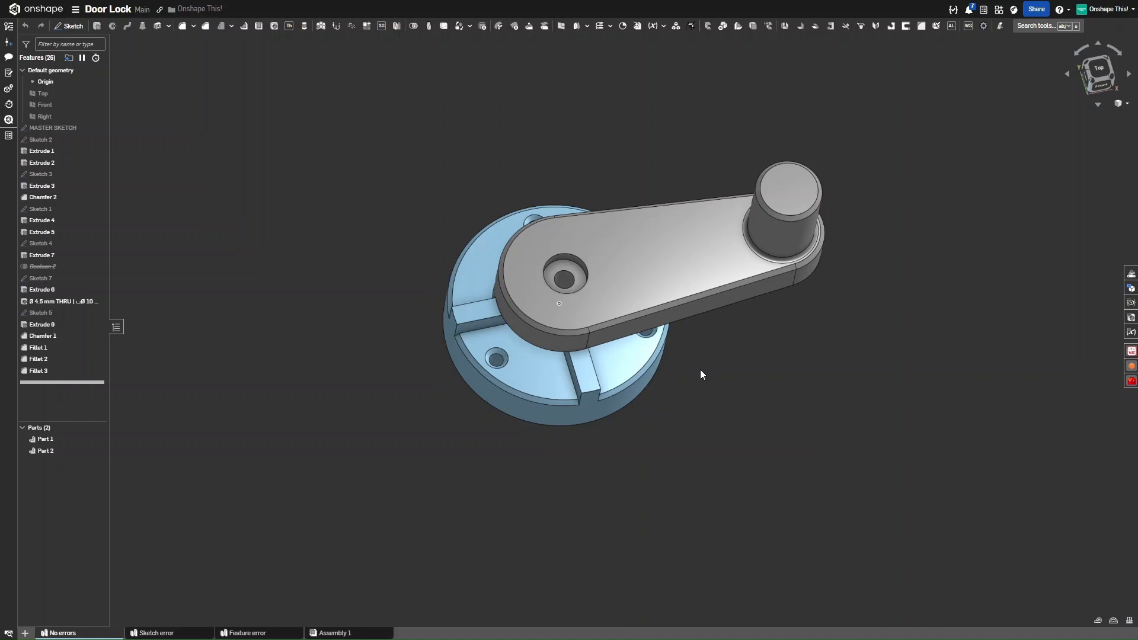
pyautogui.moveTo(700, 374); pyautogui.dragTo(695, 348, button='right')
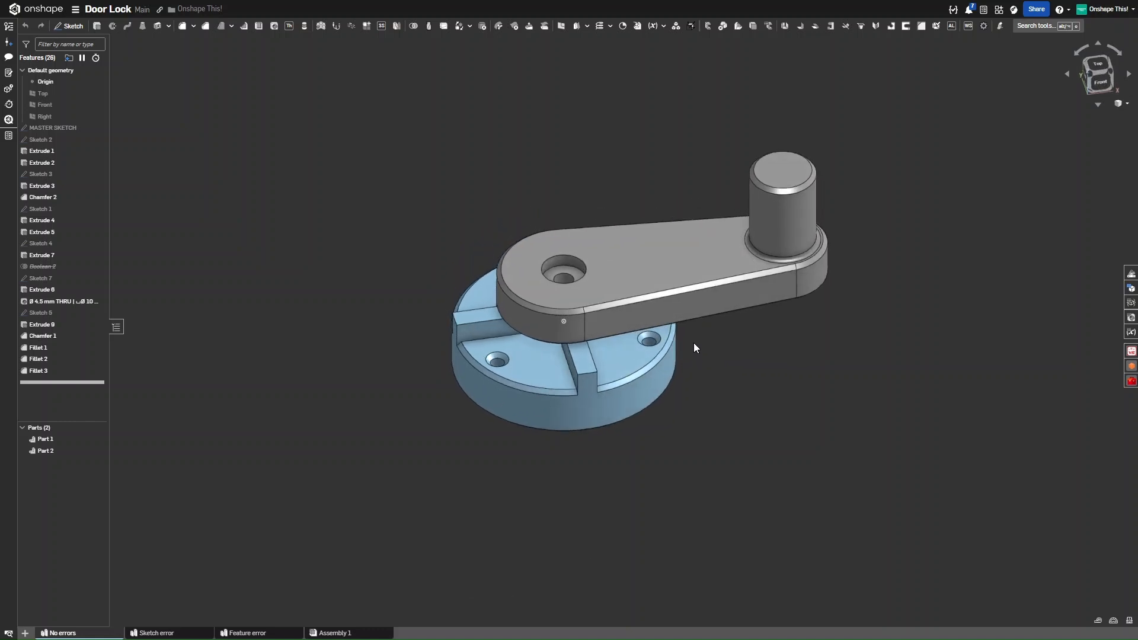
pyautogui.moveTo(694, 342)
pyautogui.mouseDown(button='right')
pyautogui.moveTo(693, 296)
pyautogui.moveTo(660, 280)
pyautogui.moveTo(654, 258)
pyautogui.moveTo(677, 250)
pyautogui.moveTo(696, 341)
pyautogui.mouseUp(button='right')
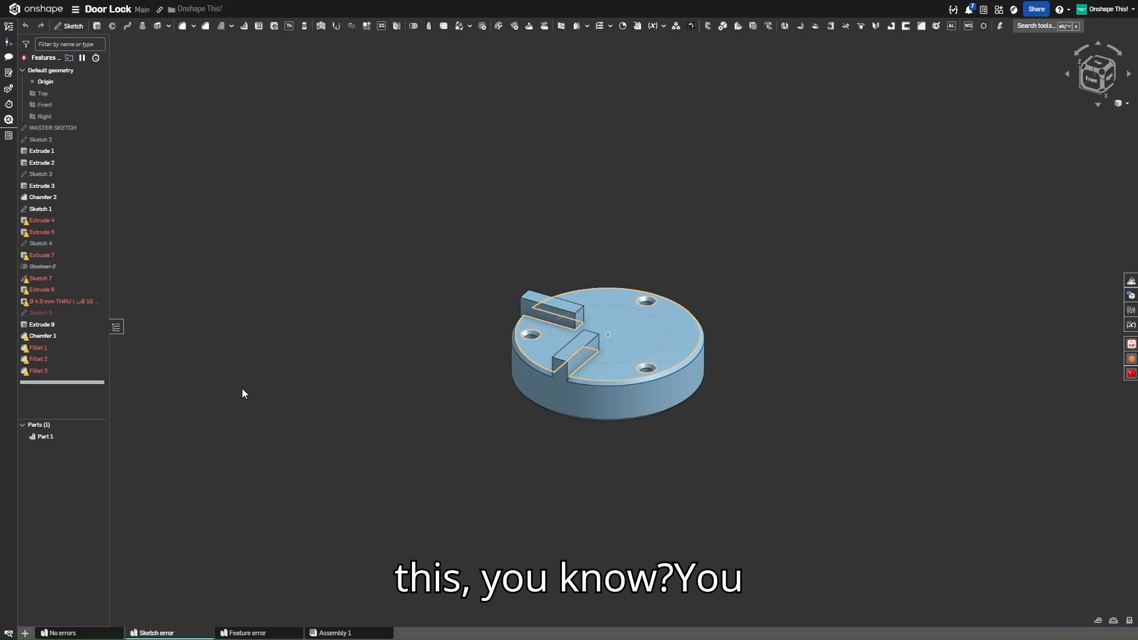
# Inspect Sketch 1's circle, the failing extrude's error and the suppressed Boolean 2
pyautogui.click(42, 212)
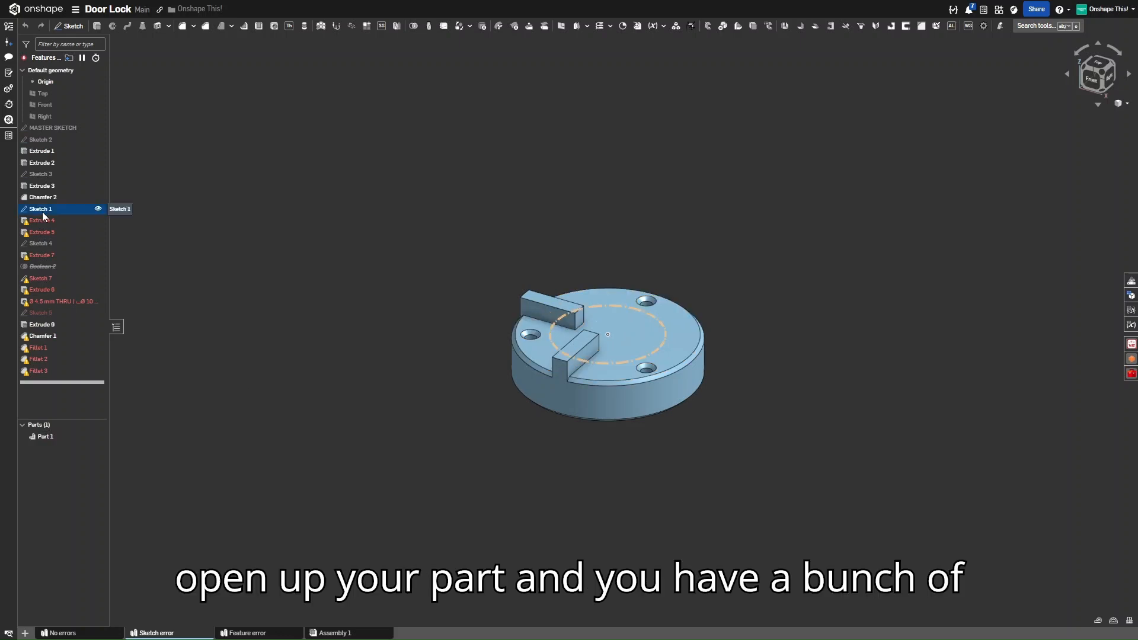
pyautogui.click(45, 233)
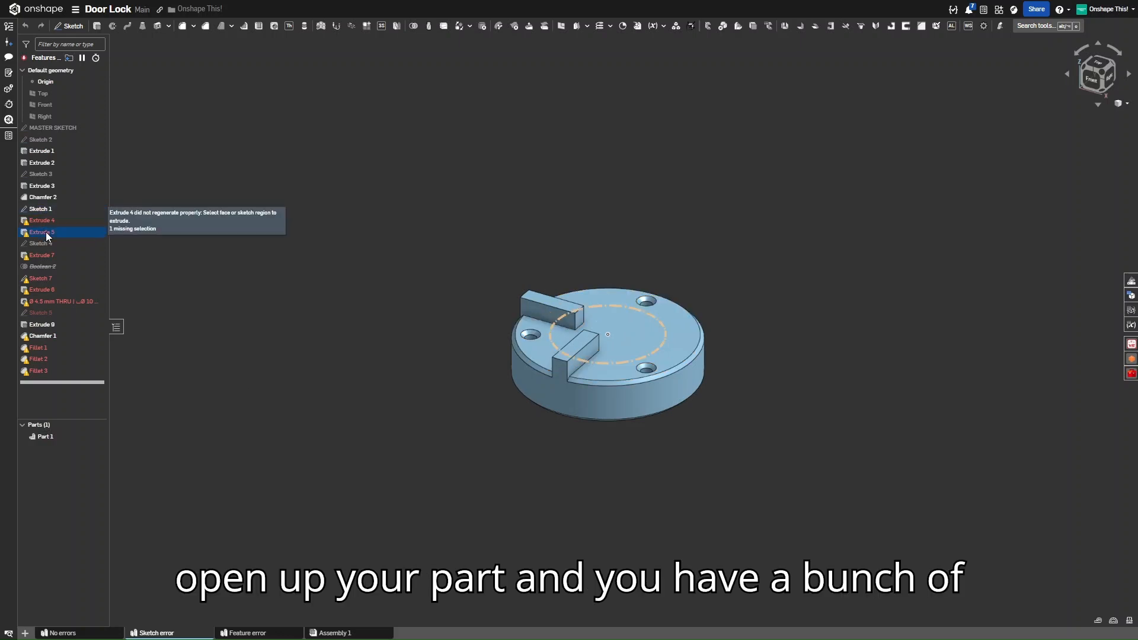
pyautogui.click(58, 267)
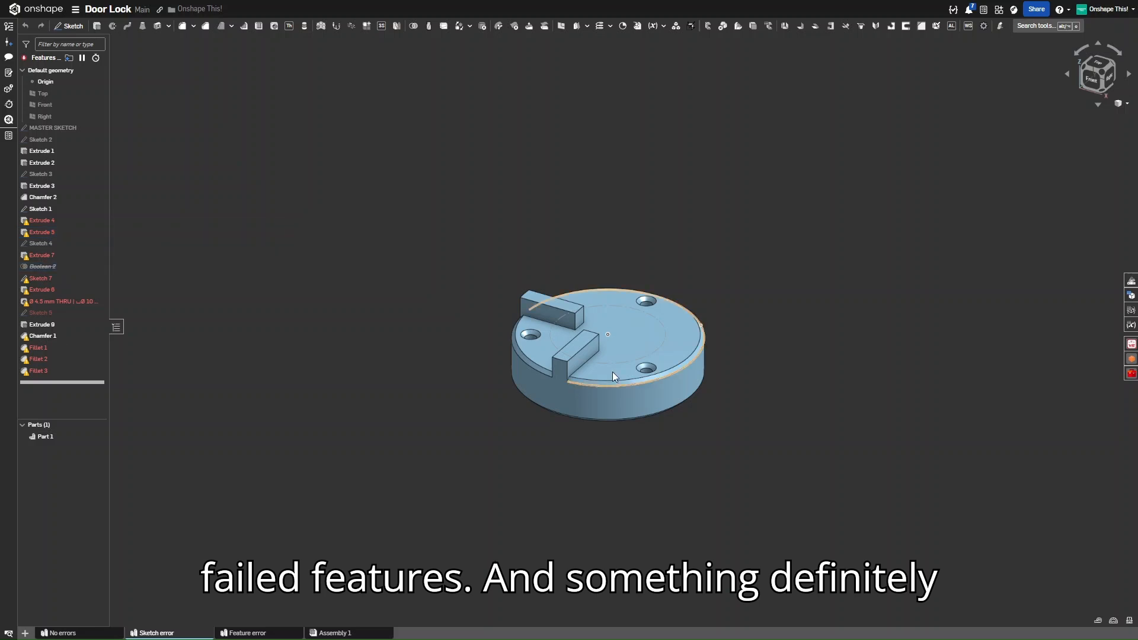
pyautogui.scroll(2, 633, 360)
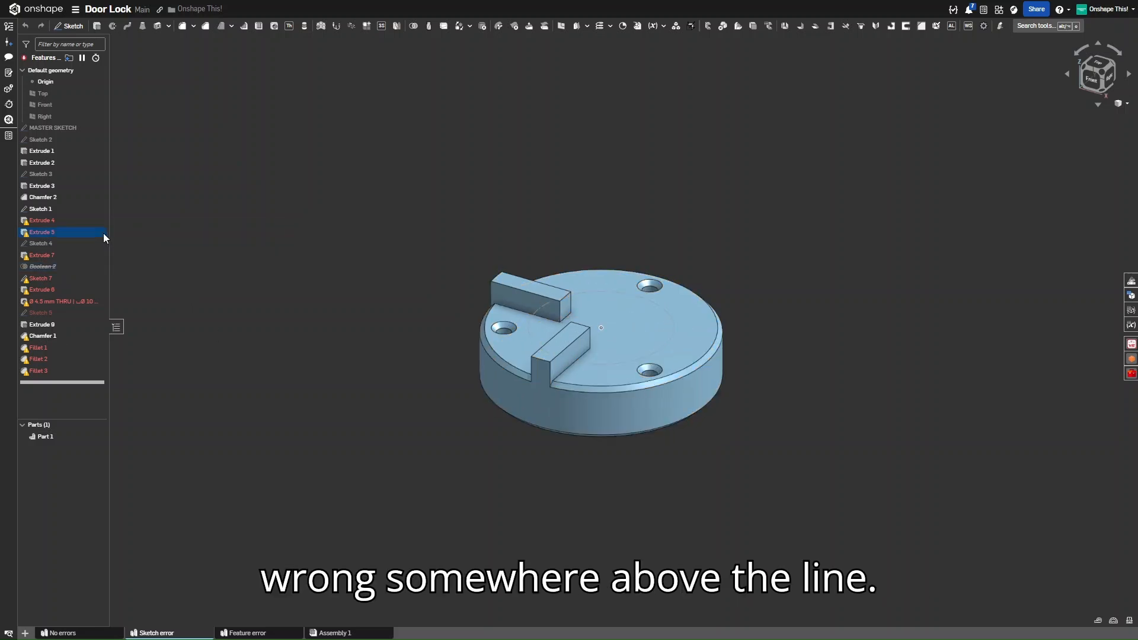
# Check Extrude 2's source sketch, orbit to a near-top view and open the version history
pyautogui.click(61, 159)
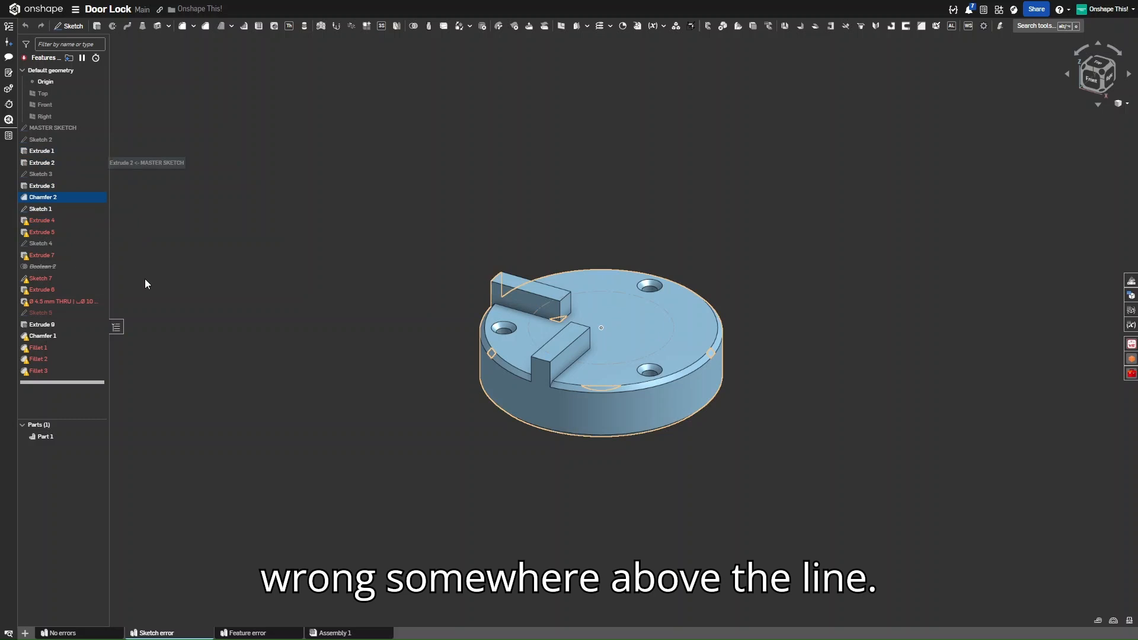
pyautogui.click(185, 276)
pyautogui.moveTo(429, 237); pyautogui.dragTo(445, 280, button='right')
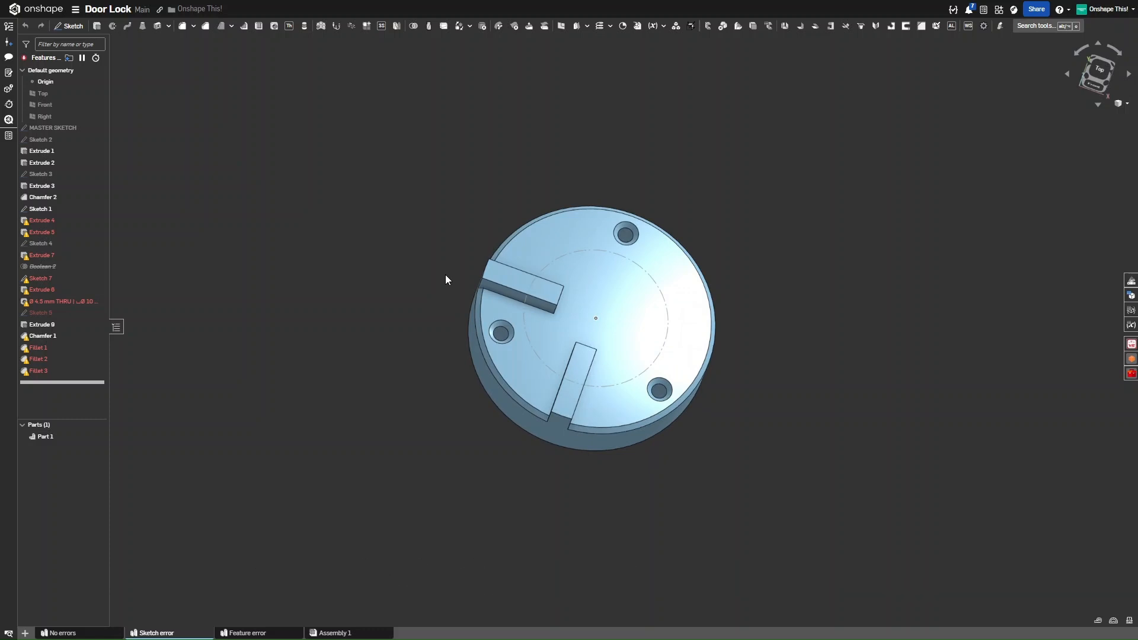
pyautogui.click(8, 29)
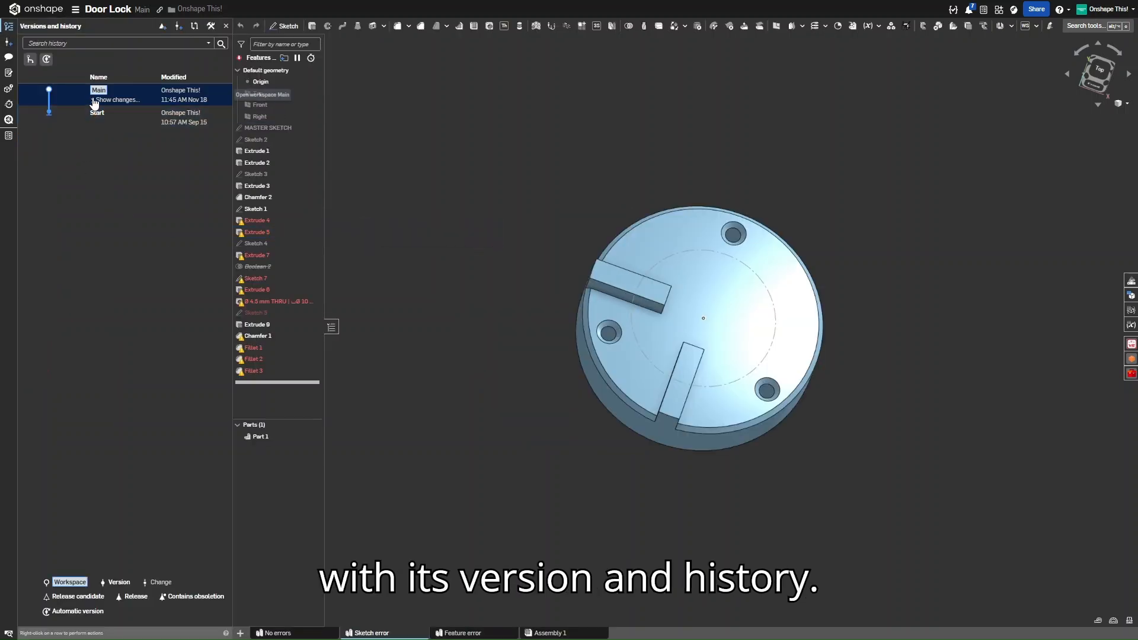
pyautogui.click(93, 100)
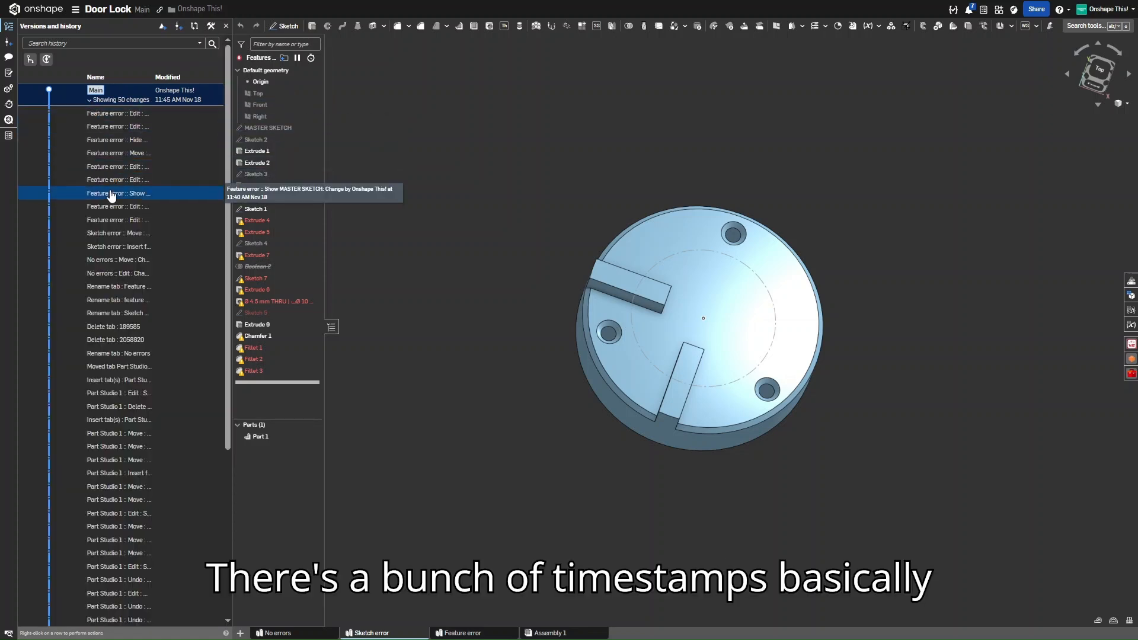
pyautogui.scroll(-5, 127, 258)
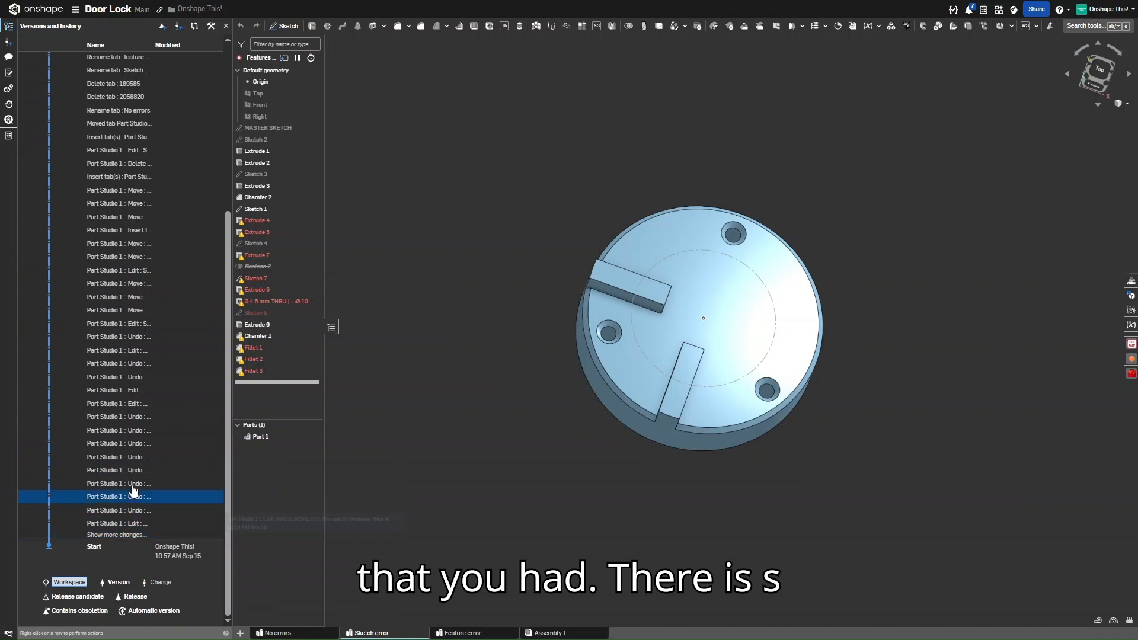
pyautogui.scroll(-5, 133, 491)
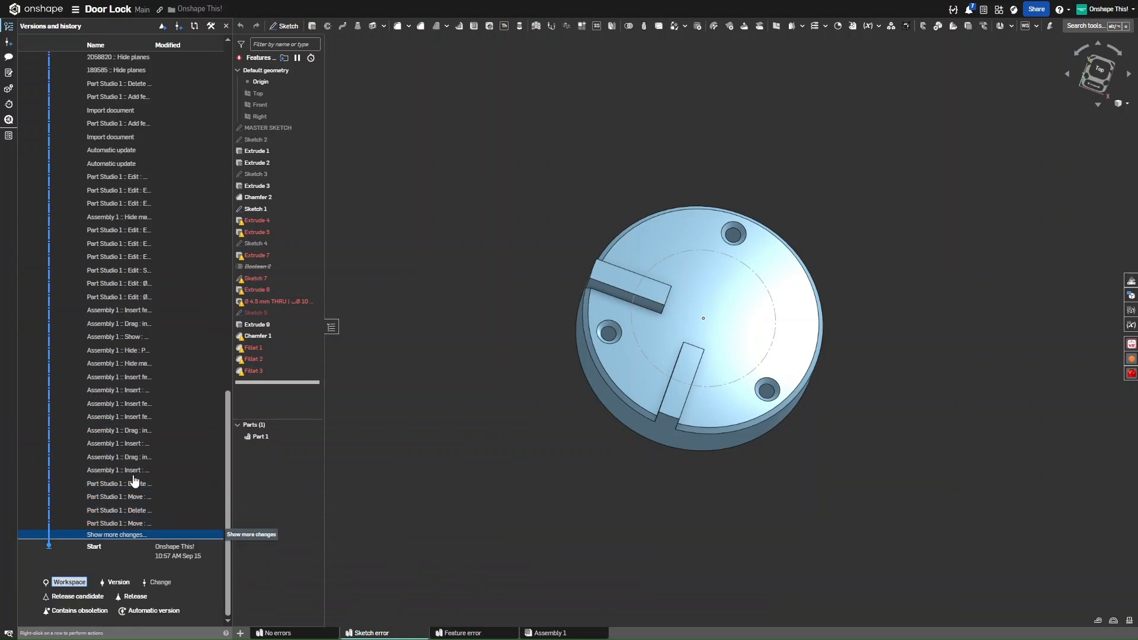
pyautogui.scroll(-3, 134, 479)
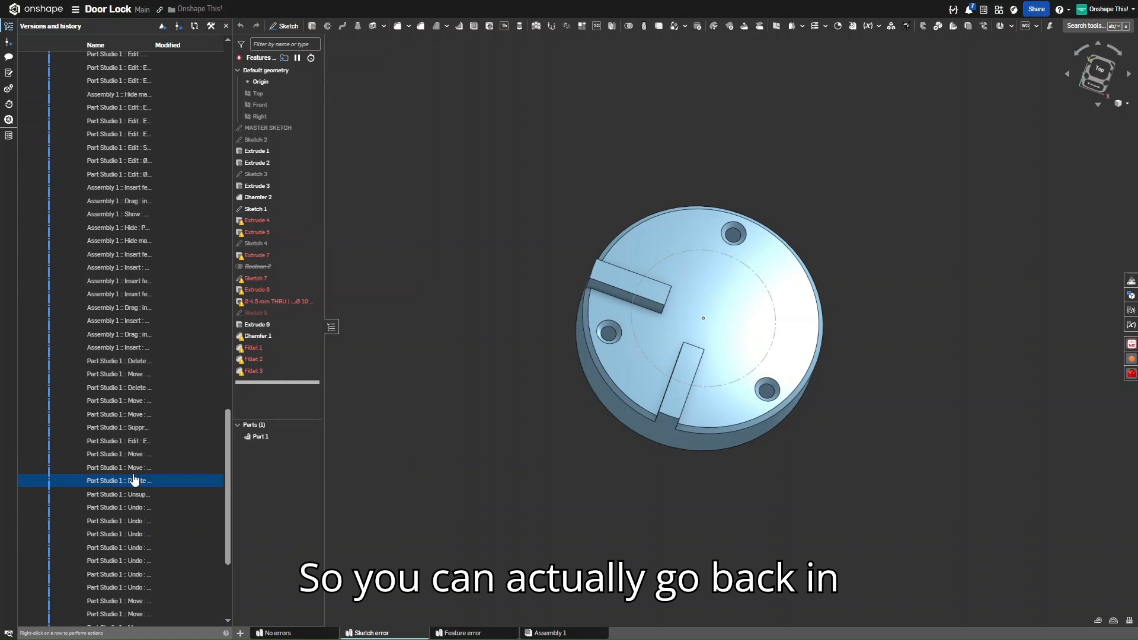
pyautogui.scroll(-3, 134, 479)
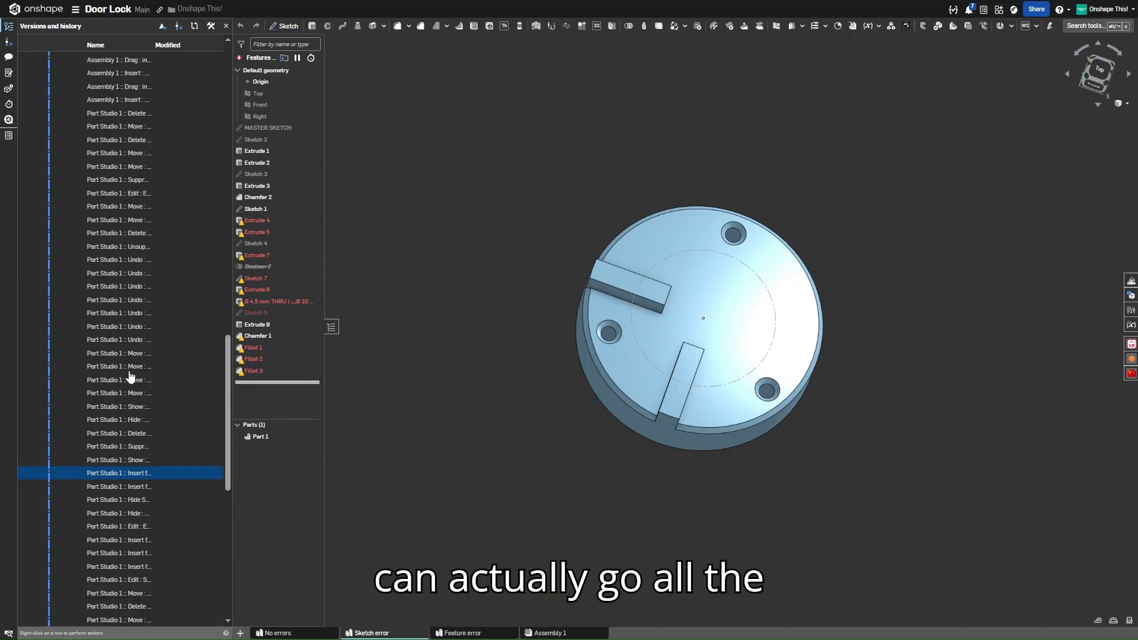
pyautogui.scroll(3, 130, 376)
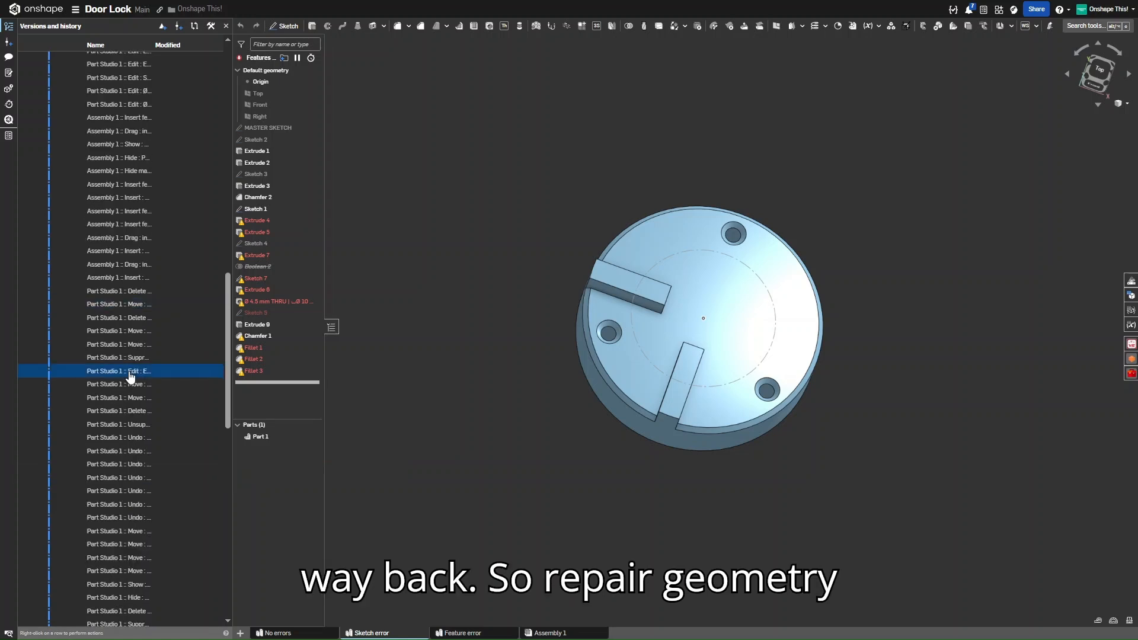
pyautogui.scroll(4, 130, 377)
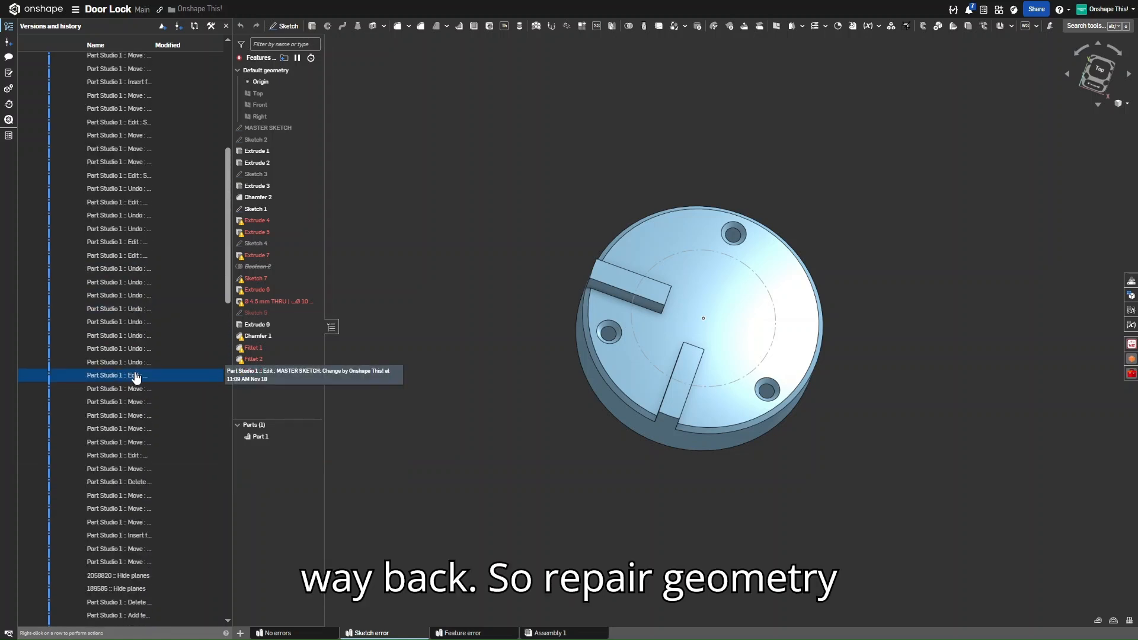
pyautogui.scroll(4, 132, 376)
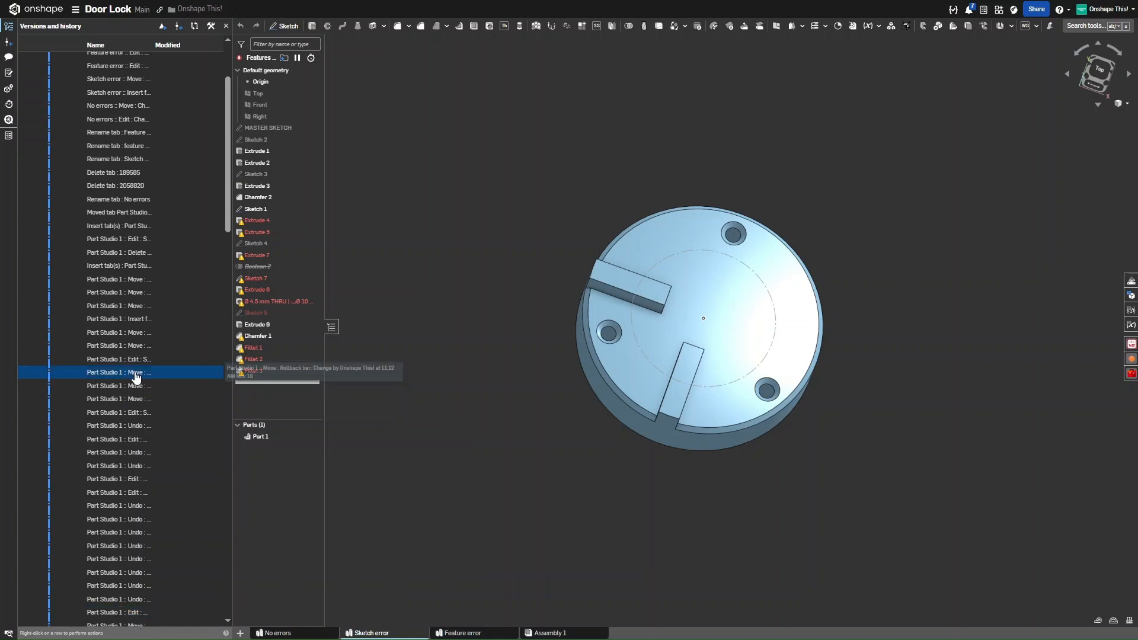
pyautogui.scroll(3, 135, 376)
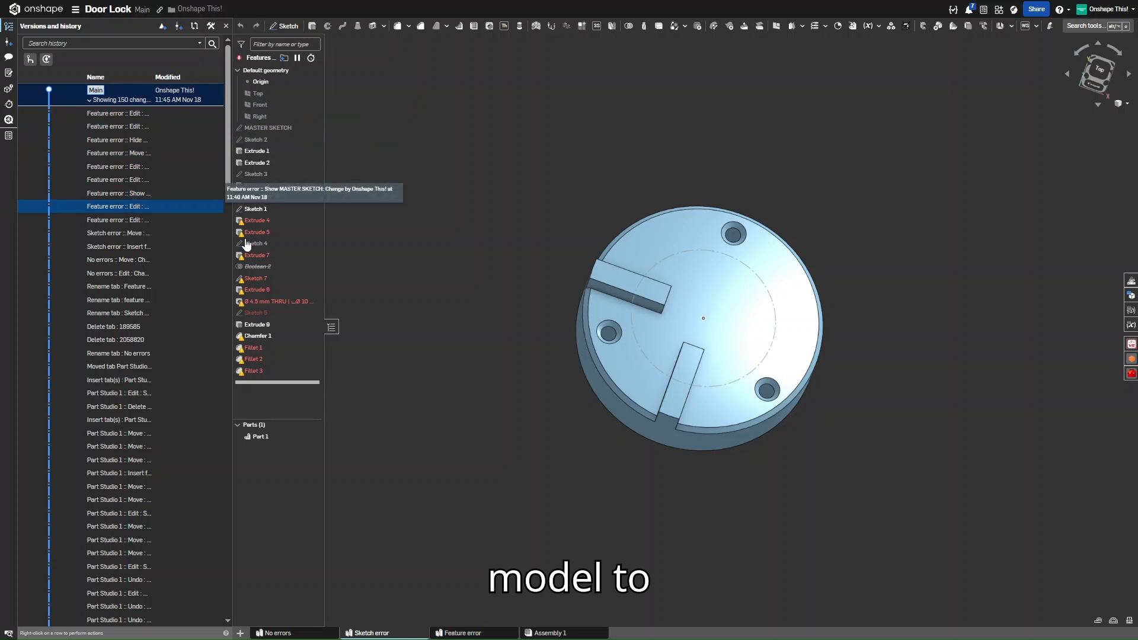
pyautogui.click(8, 28)
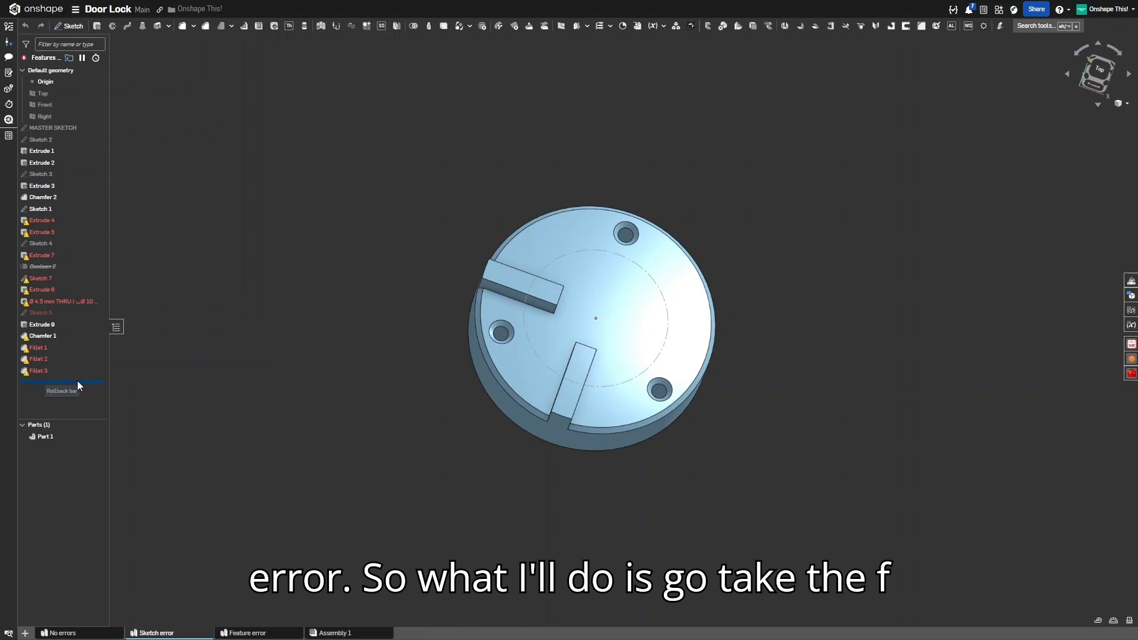
# Roll the history back to just after Sketch 1 and inspect its circle
pyautogui.moveTo(78, 382)
pyautogui.mouseDown()
pyautogui.moveTo(87, 282)
pyautogui.moveTo(77, 215)
pyautogui.mouseUp()
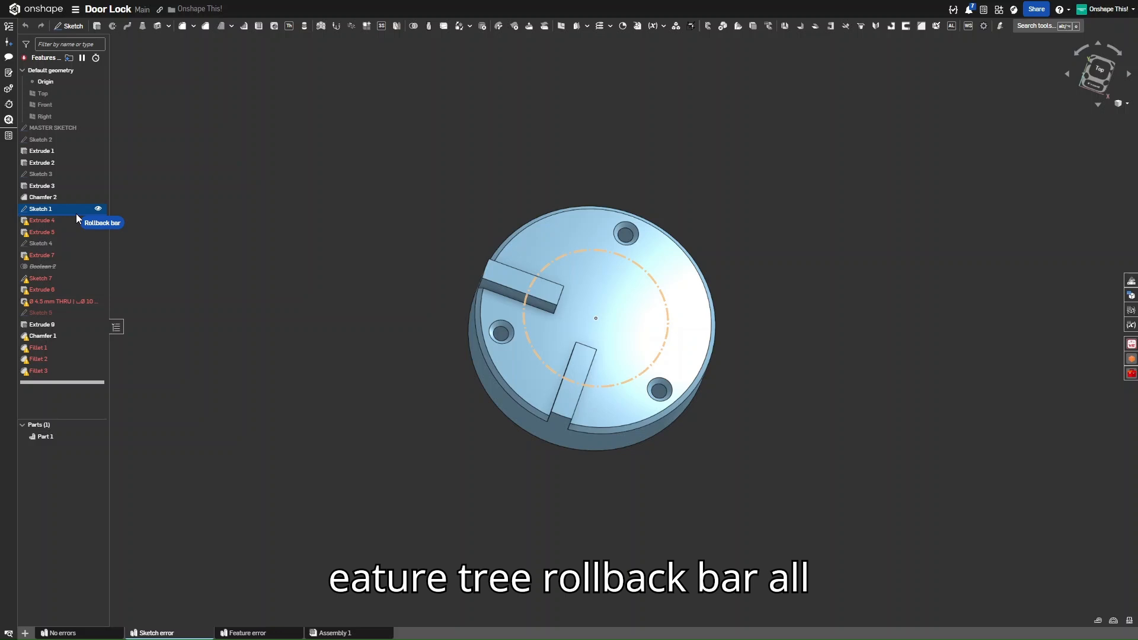
pyautogui.moveTo(76, 213); pyautogui.dragTo(76, 214)
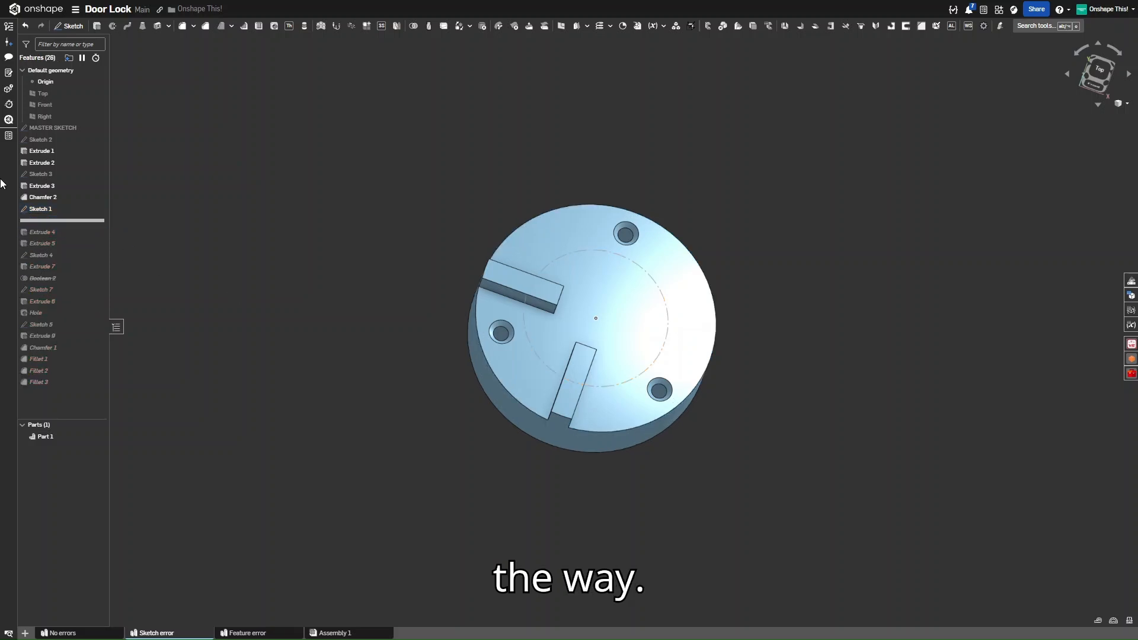
pyautogui.click(38, 210)
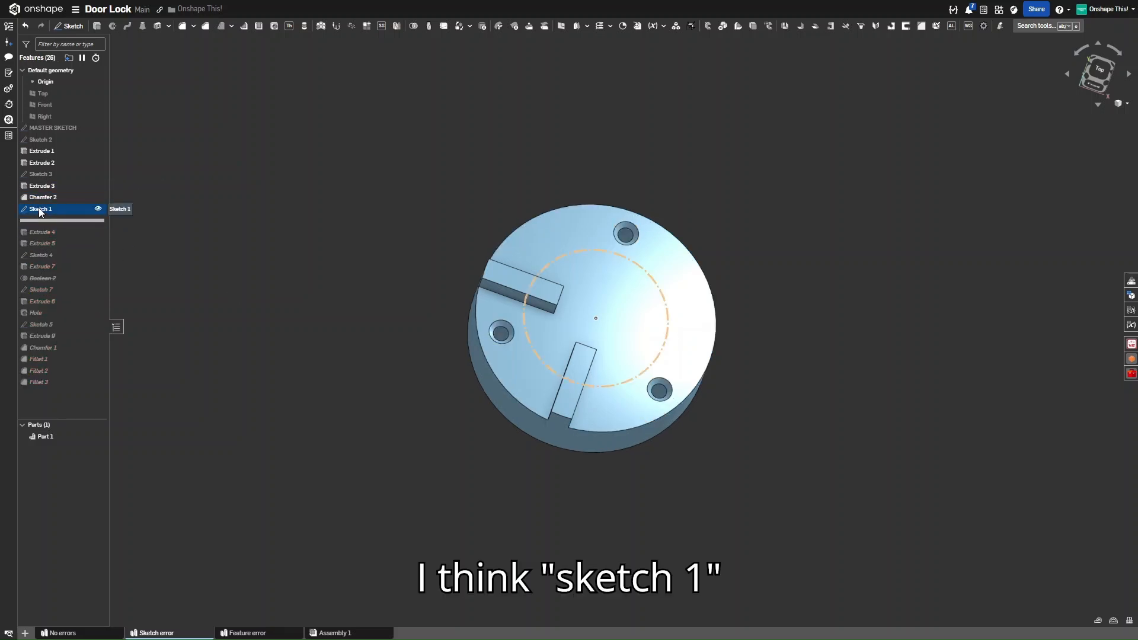
pyautogui.rightClick(39, 211)
pyautogui.click(234, 230)
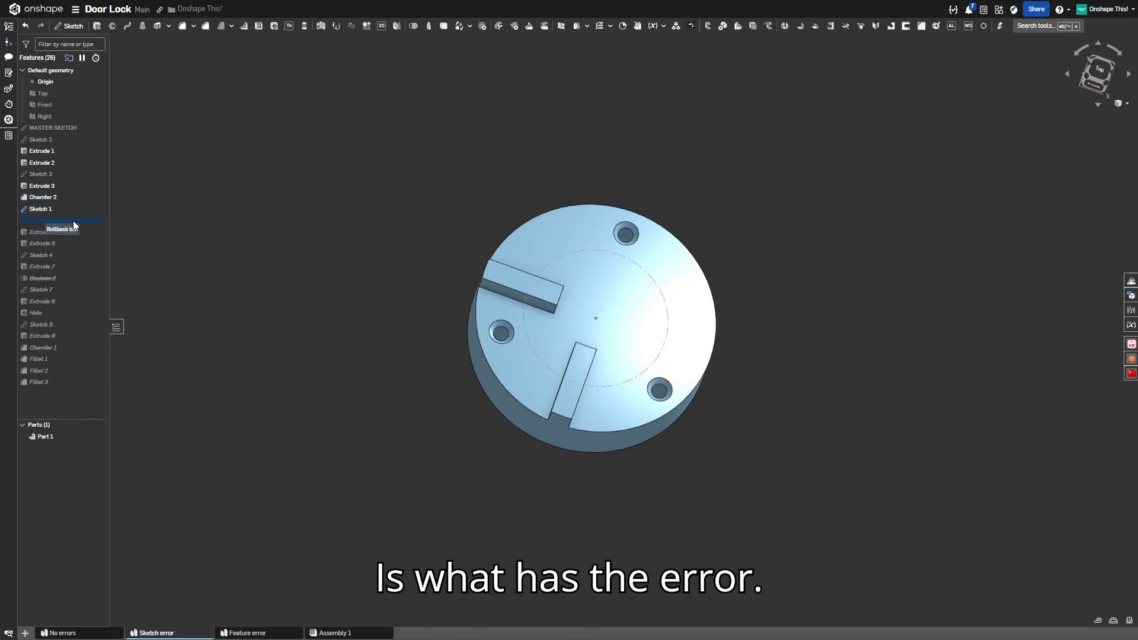
# Roll forward to include Extrude 4 and edit its healthy moment
pyautogui.moveTo(78, 245); pyautogui.dragTo(73, 239)
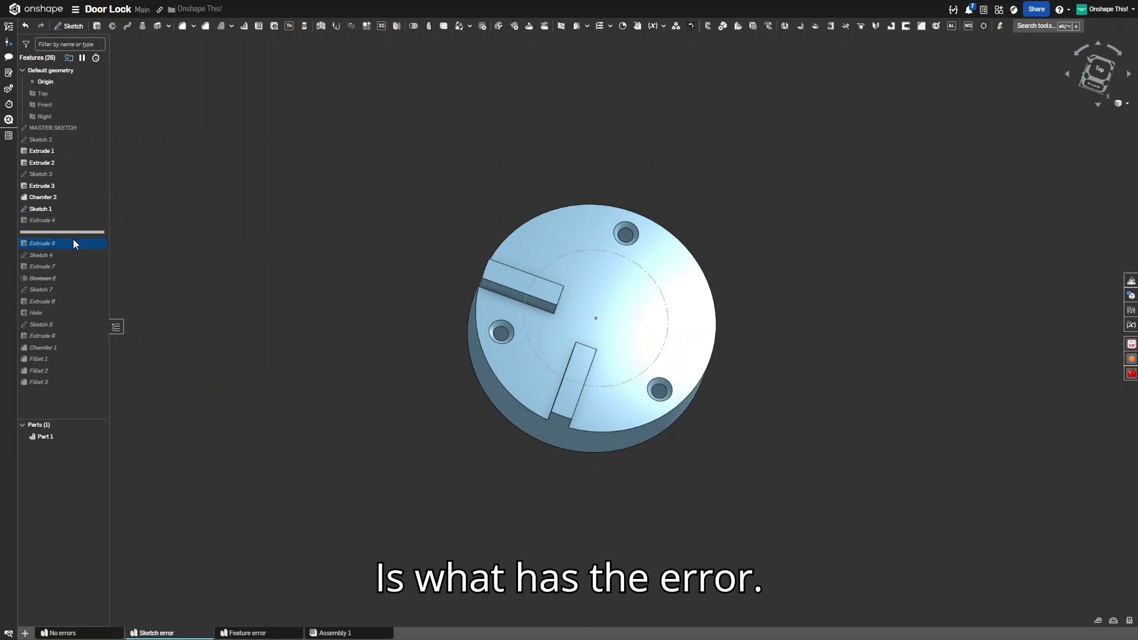
pyautogui.rightClick(52, 221)
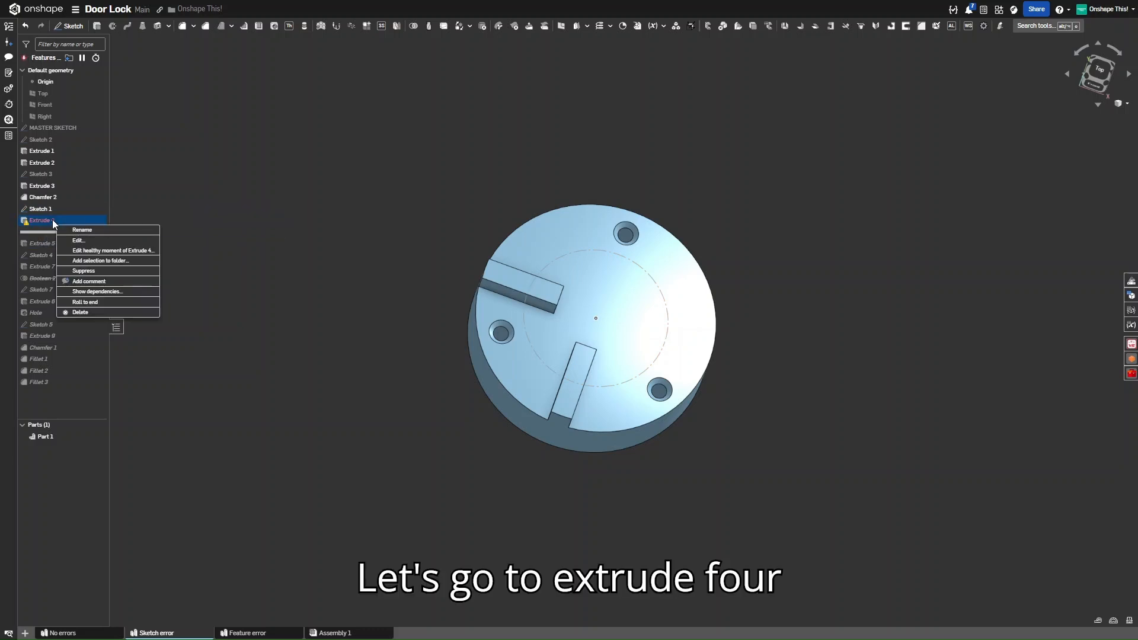
pyautogui.click(197, 206)
pyautogui.rightClick(53, 217)
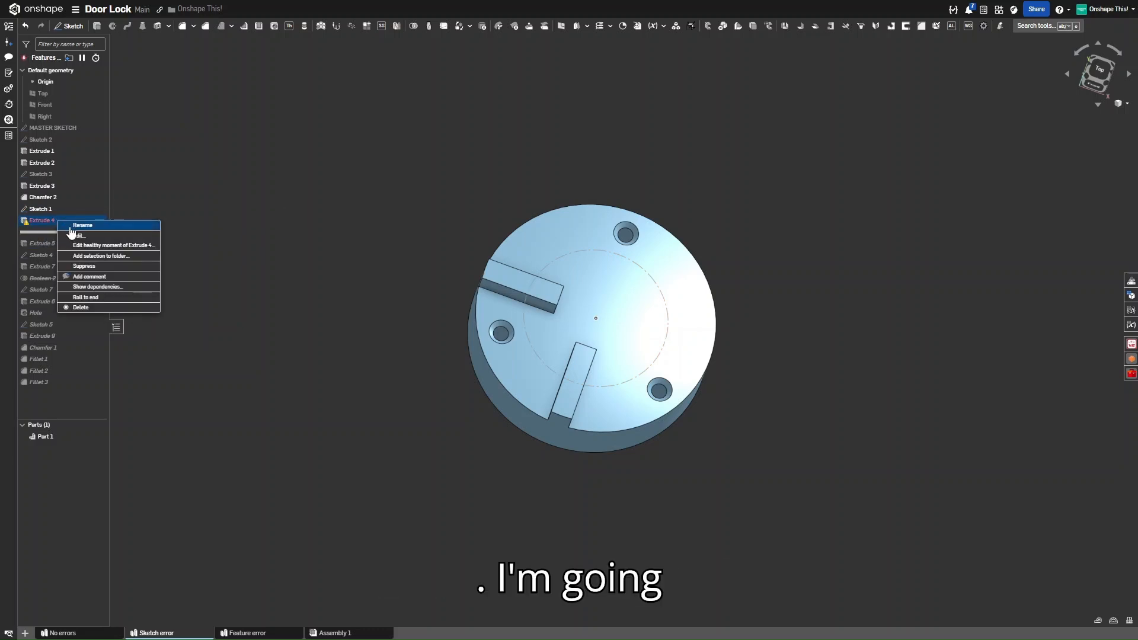
pyautogui.click(91, 247)
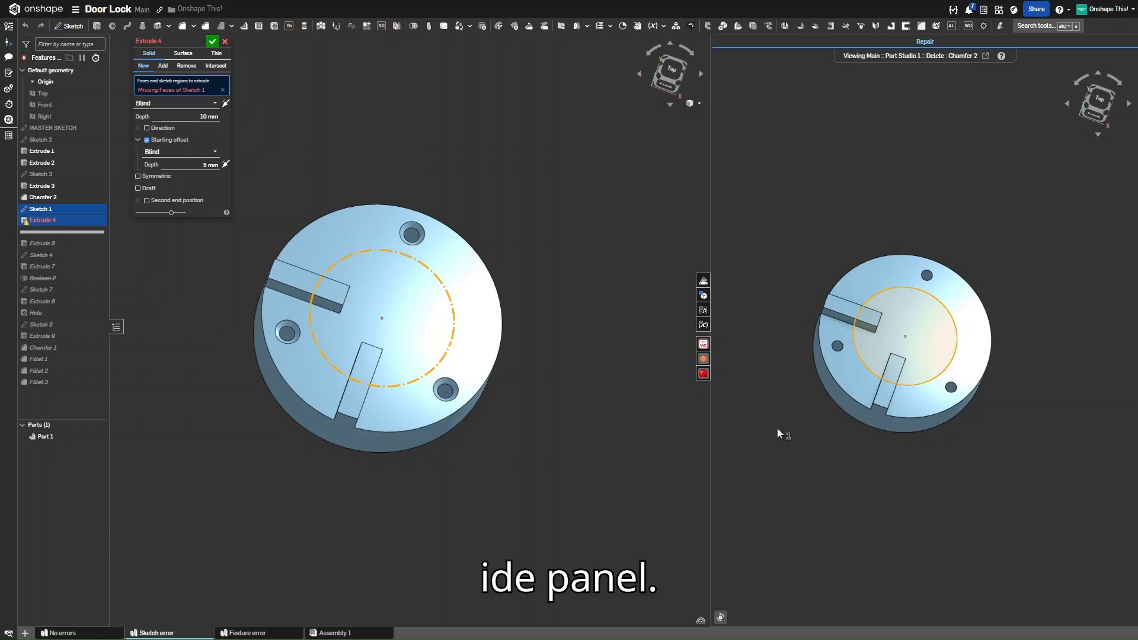
# Zoom and orbit both linked Repair viewports to view the part from below and tilted
pyautogui.scroll(-2, 873, 456)
pyautogui.scroll(2, 875, 448)
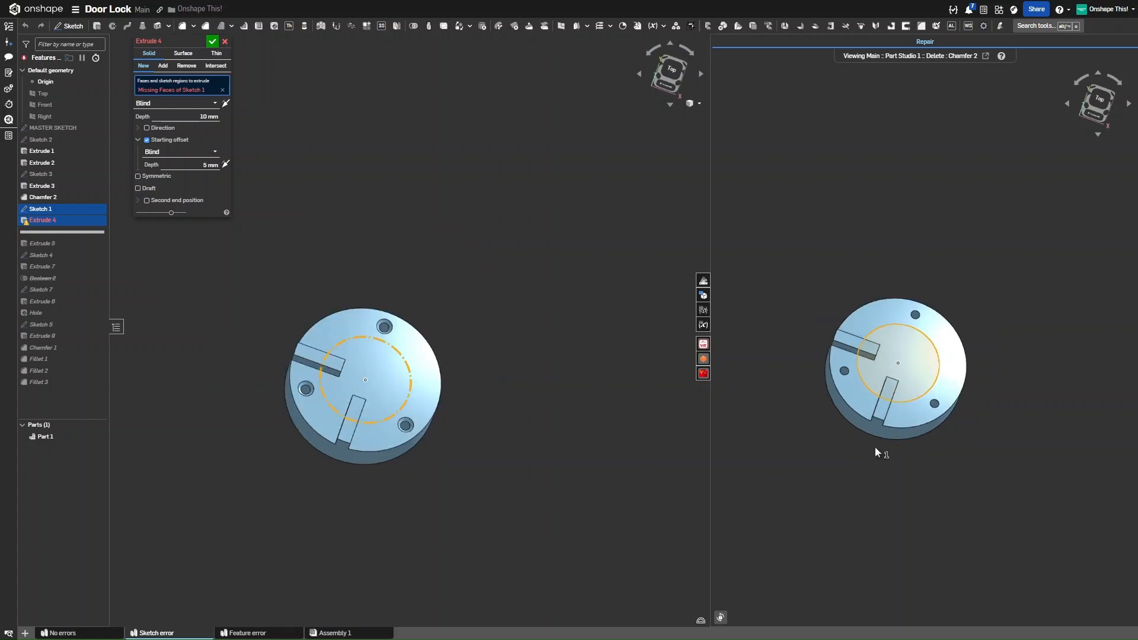
pyautogui.scroll(-2, 874, 447)
pyautogui.scroll(3, 874, 446)
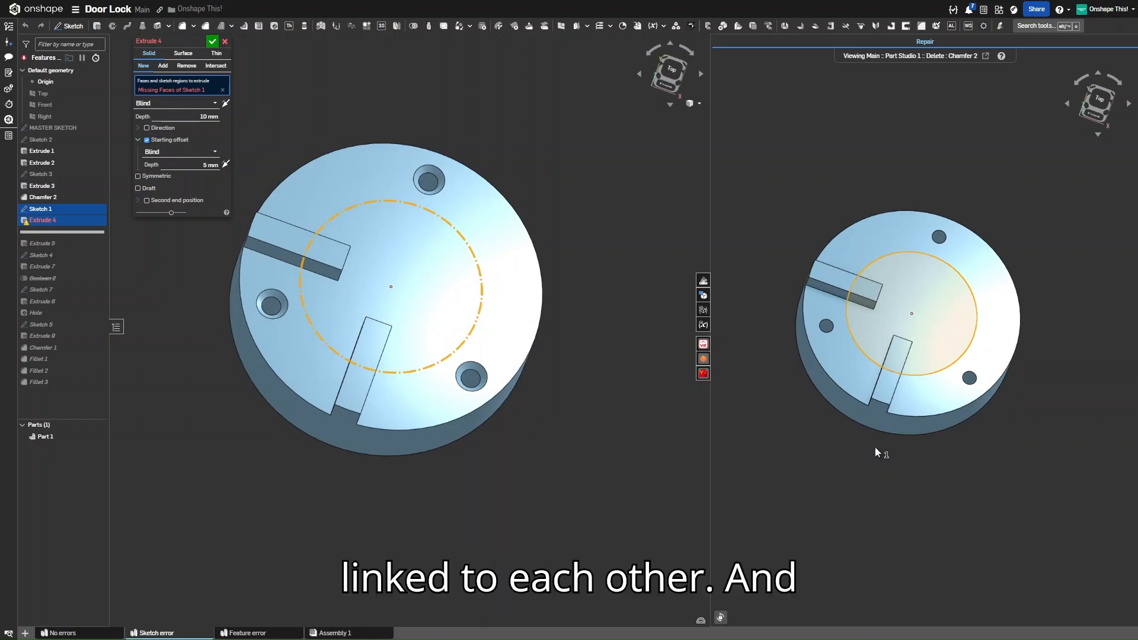
pyautogui.scroll(-2, 875, 448)
pyautogui.scroll(3, 874, 448)
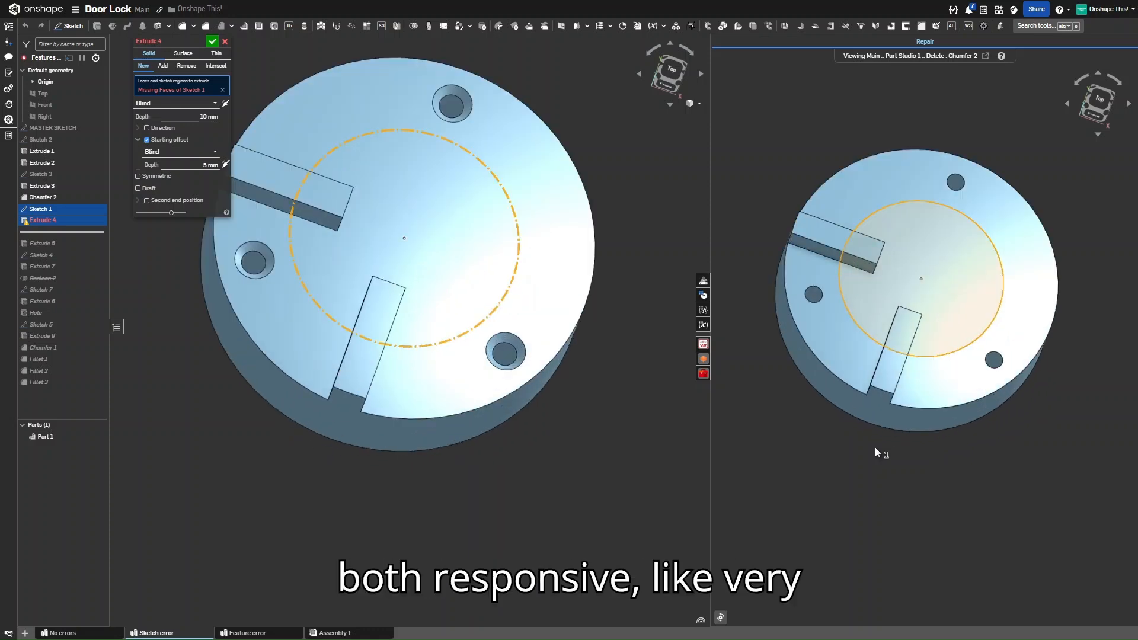
pyautogui.scroll(-1, 875, 446)
pyautogui.moveTo(880, 446); pyautogui.dragTo(916, 367, button='right')
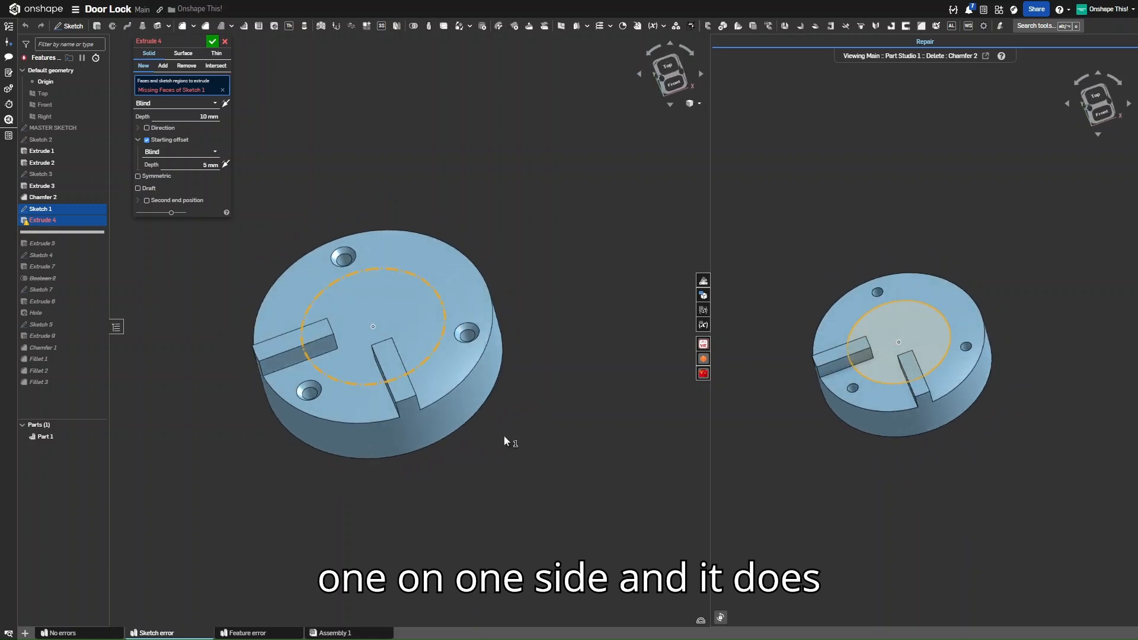
pyautogui.moveTo(504, 438); pyautogui.dragTo(521, 463, button='right')
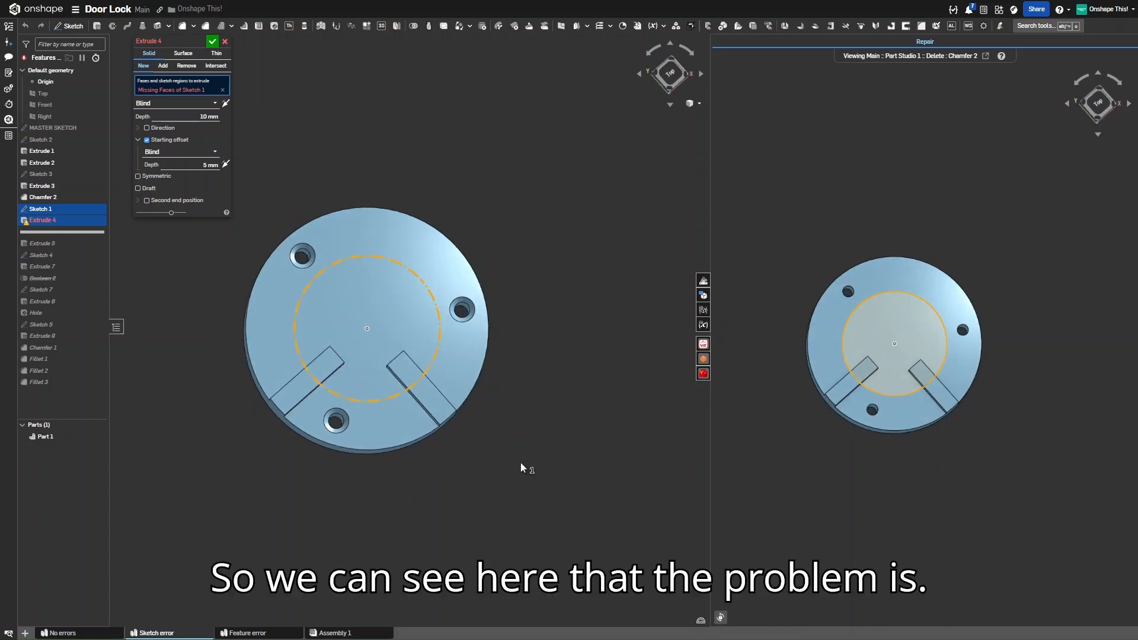
# Reset both views to isometric and zoom in from above to reveal the dashed construction circle
pyautogui.scroll(3, 334, 287)
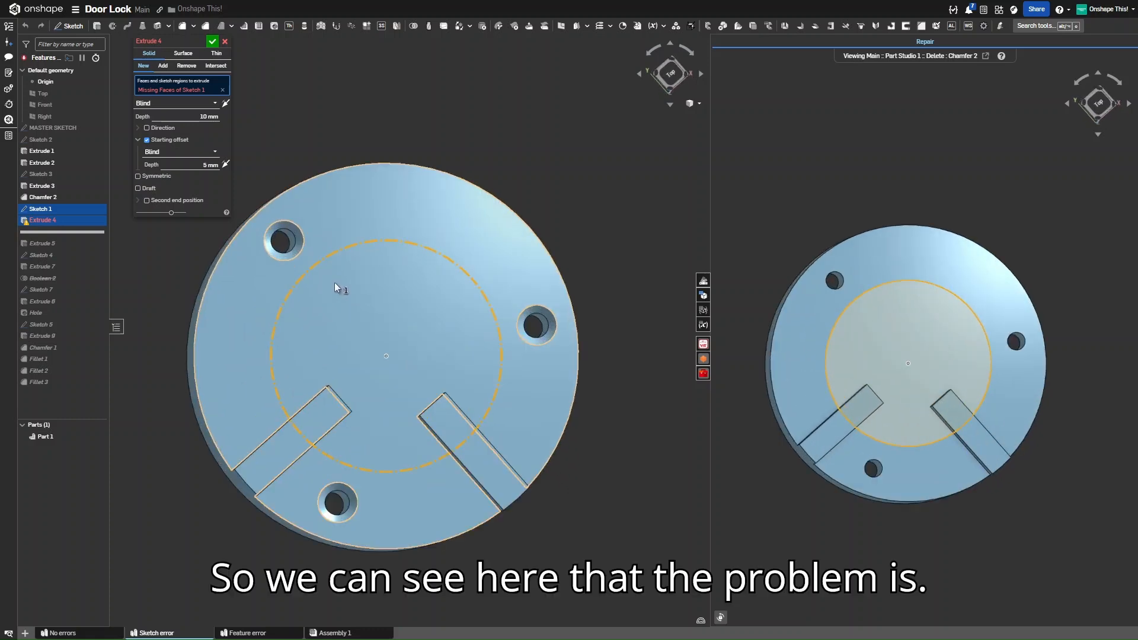
pyautogui.scroll(2, 336, 286)
pyautogui.scroll(2, 986, 392)
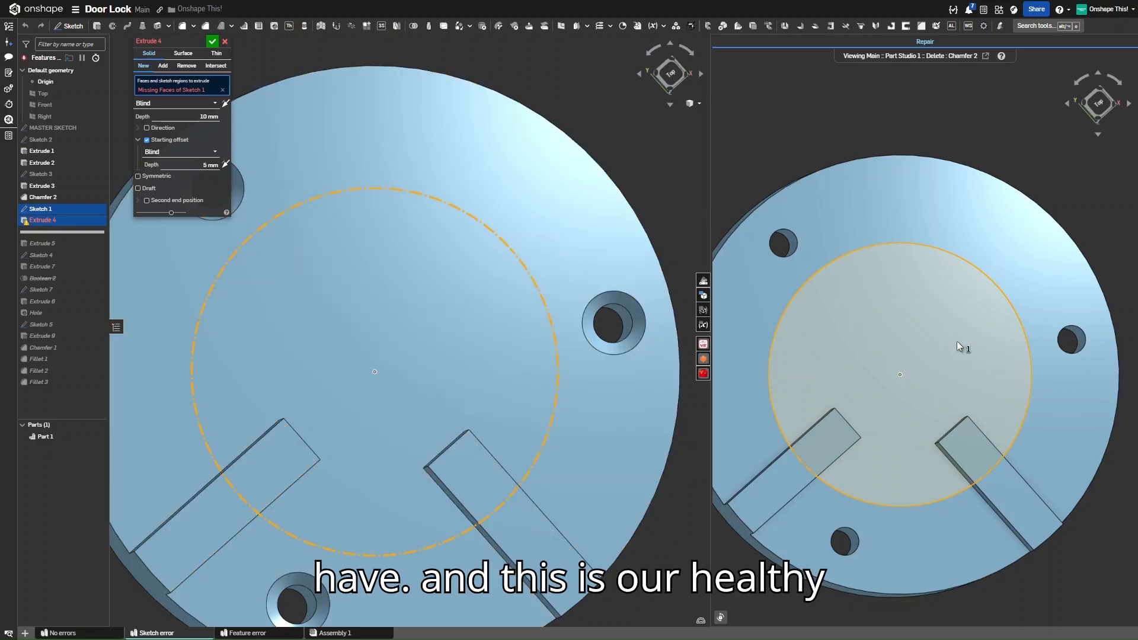
pyautogui.hotkey('shift', '7')
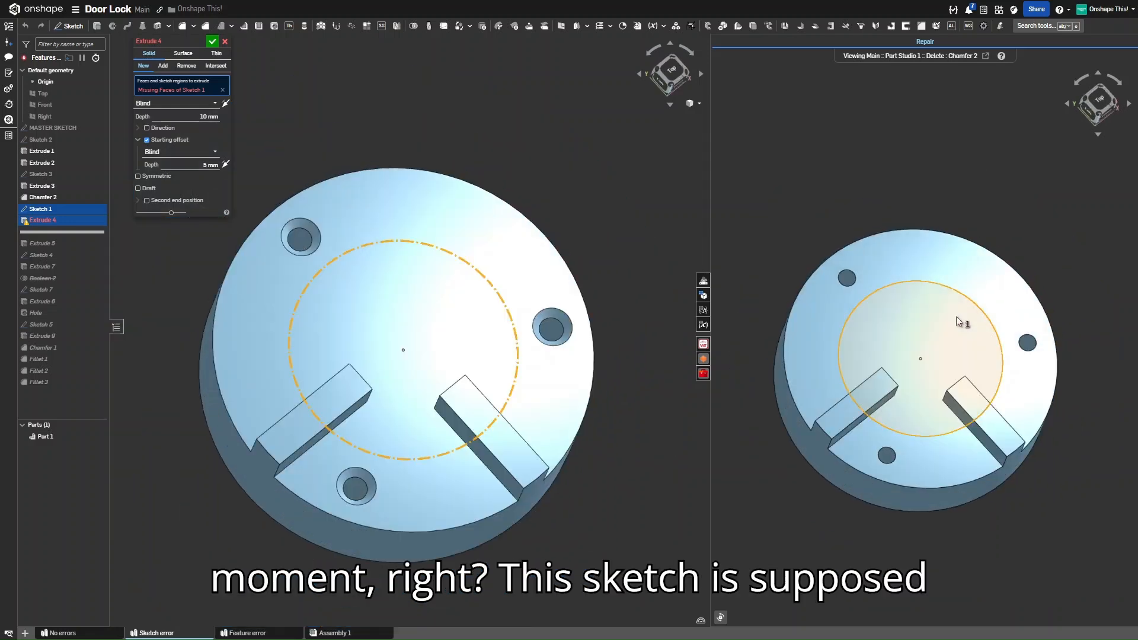
pyautogui.moveTo(954, 313); pyautogui.dragTo(949, 339, button='right')
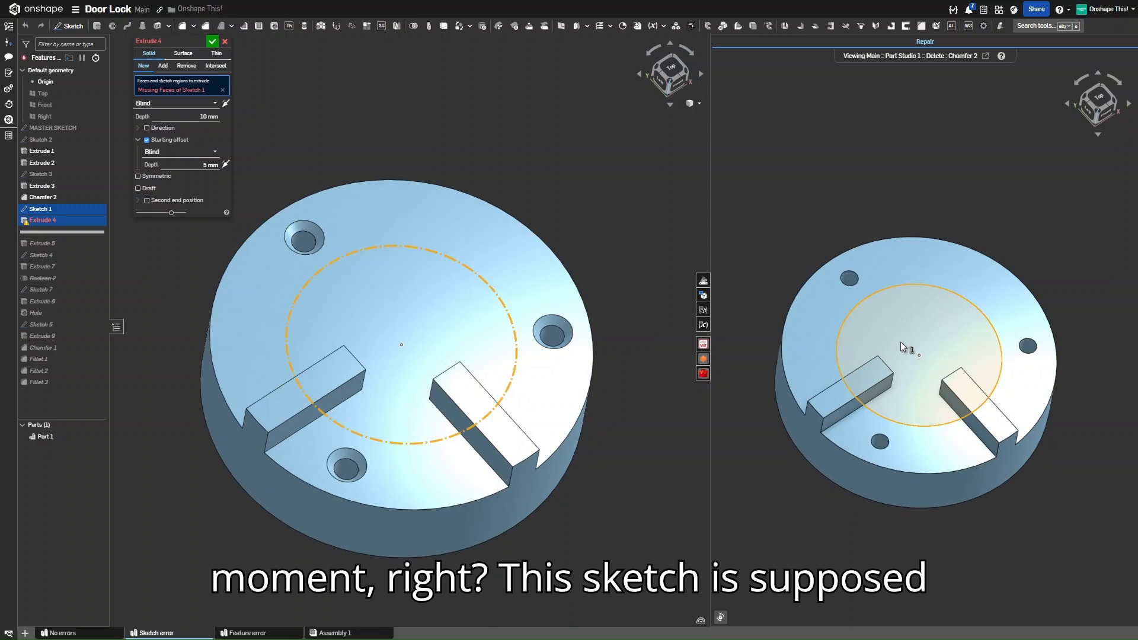
pyautogui.scroll(2, 901, 342)
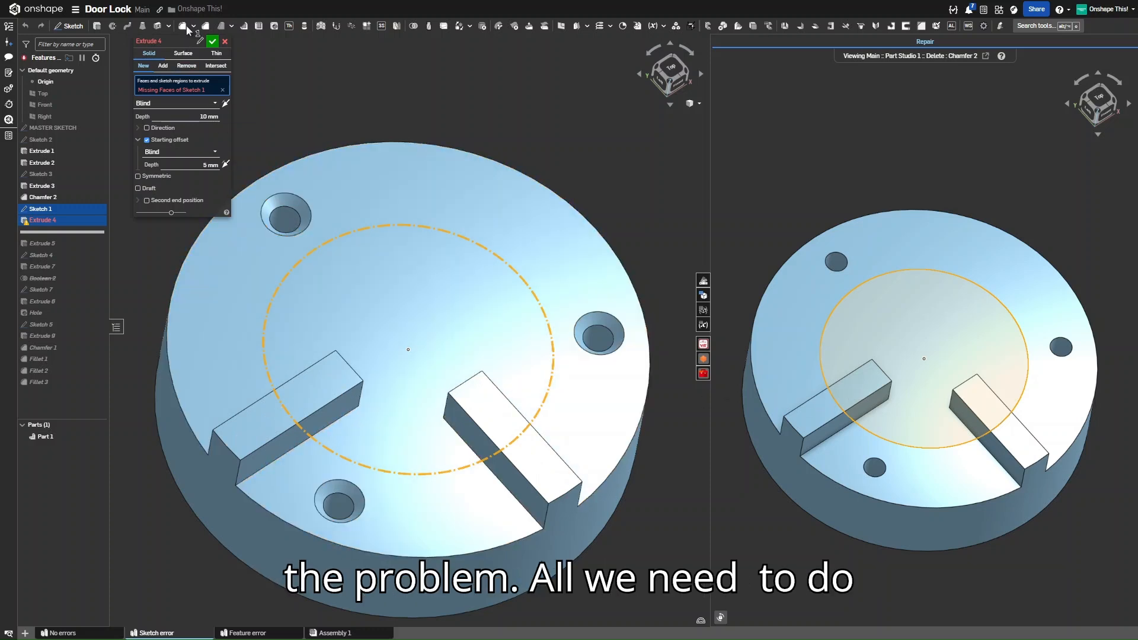
# Cancel Extrude 4, edit Sketch 1 and toggle its centre circle to regular geometry with Q
pyautogui.click(225, 41)
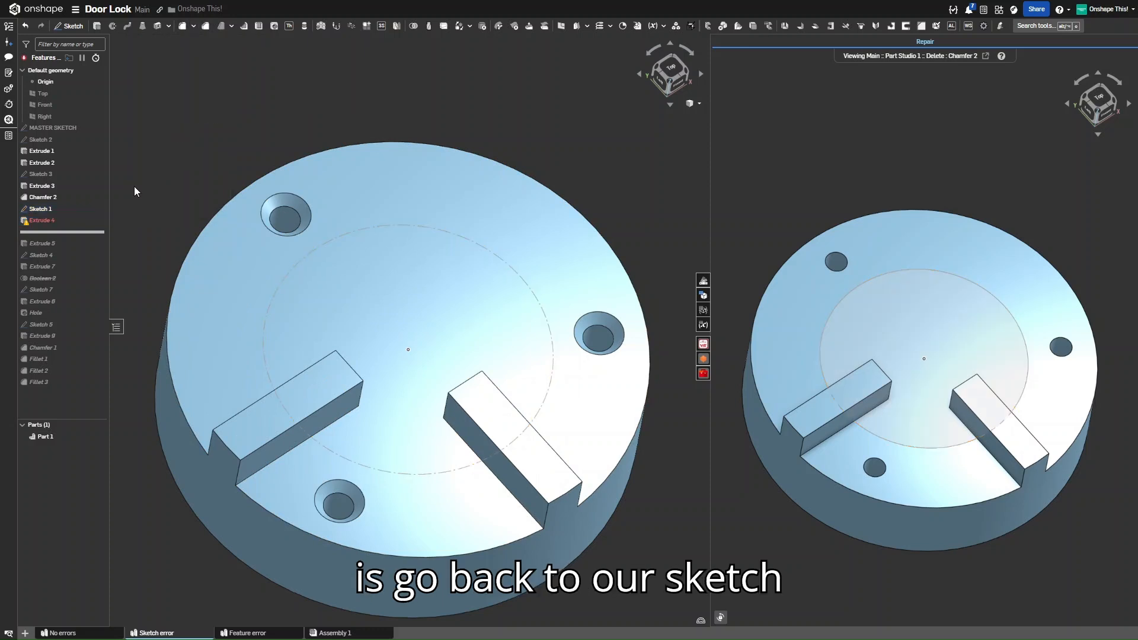
pyautogui.rightClick(67, 210)
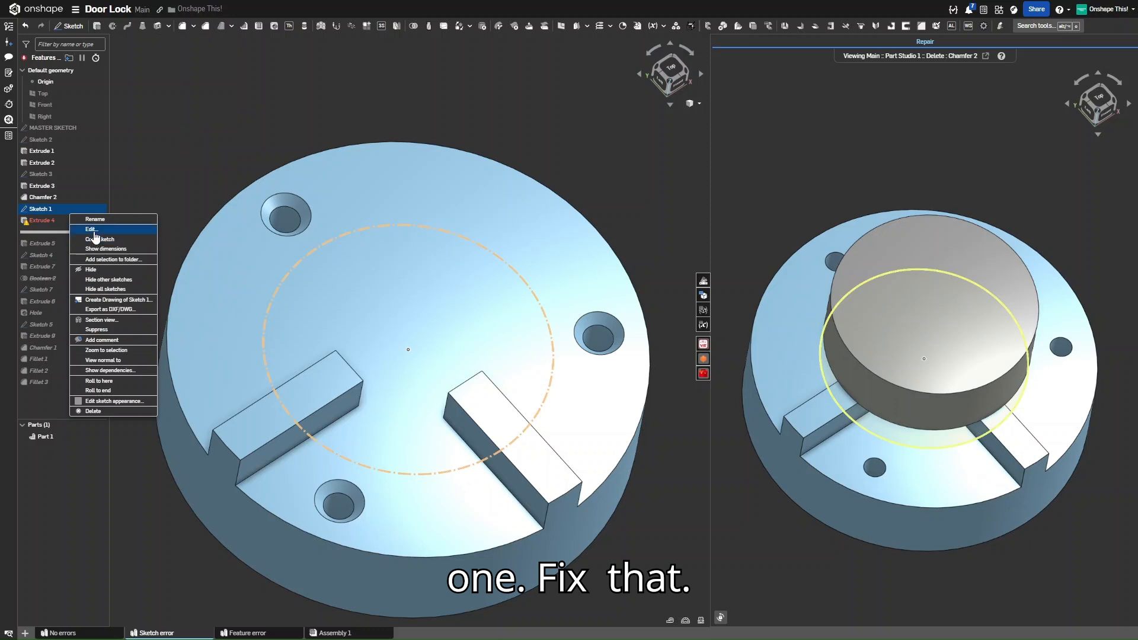
pyautogui.click(91, 230)
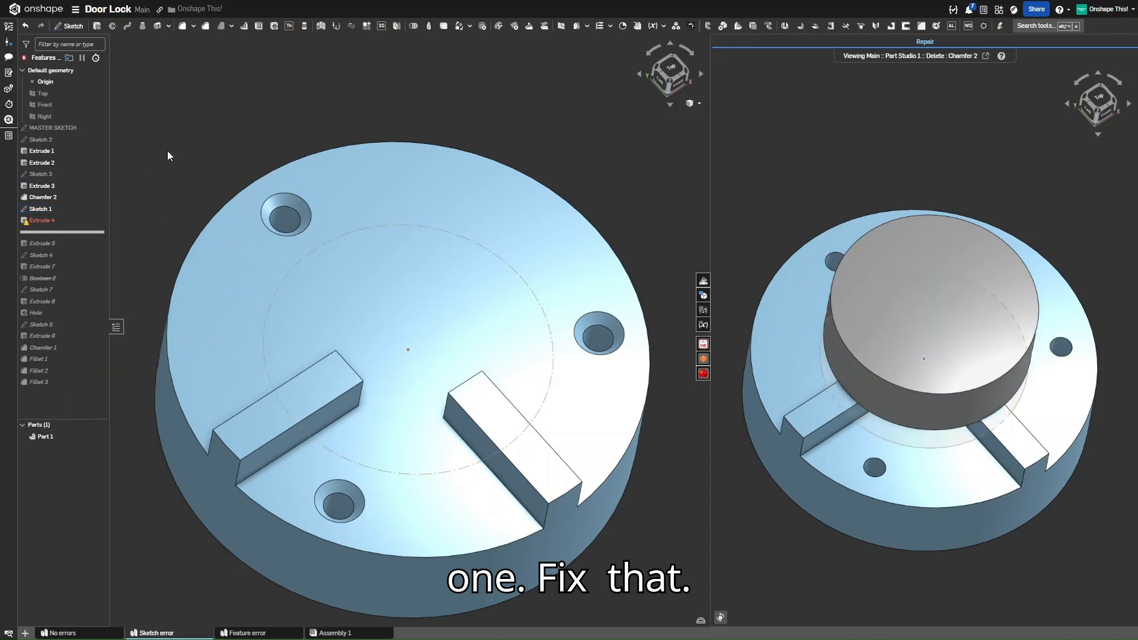
pyautogui.click(277, 293)
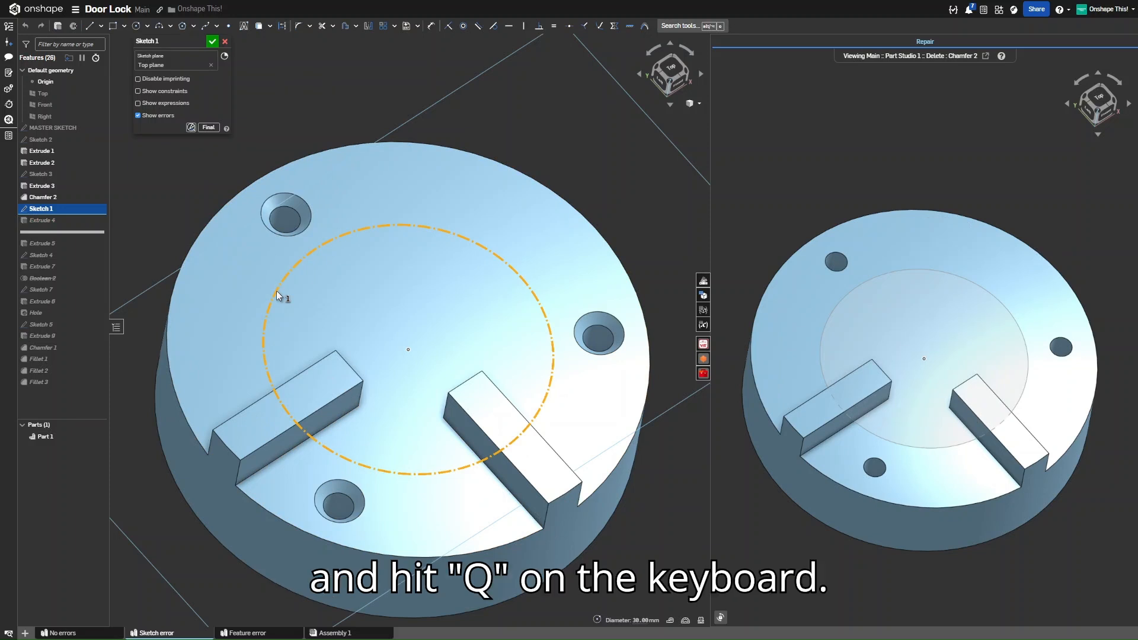
pyautogui.press('q')
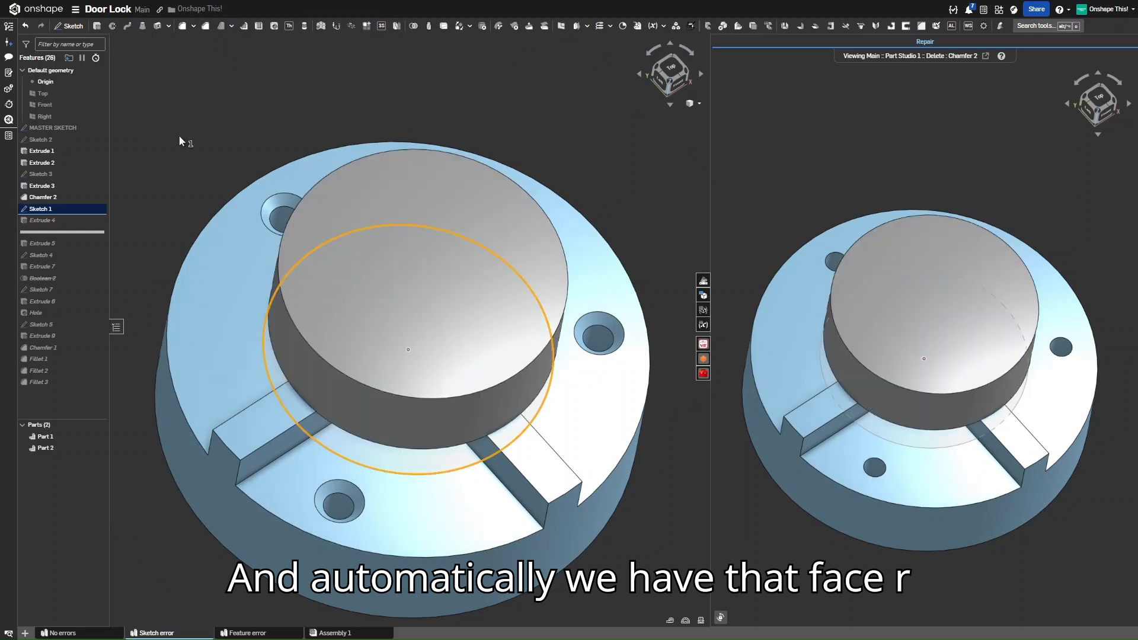
pyautogui.press('space')
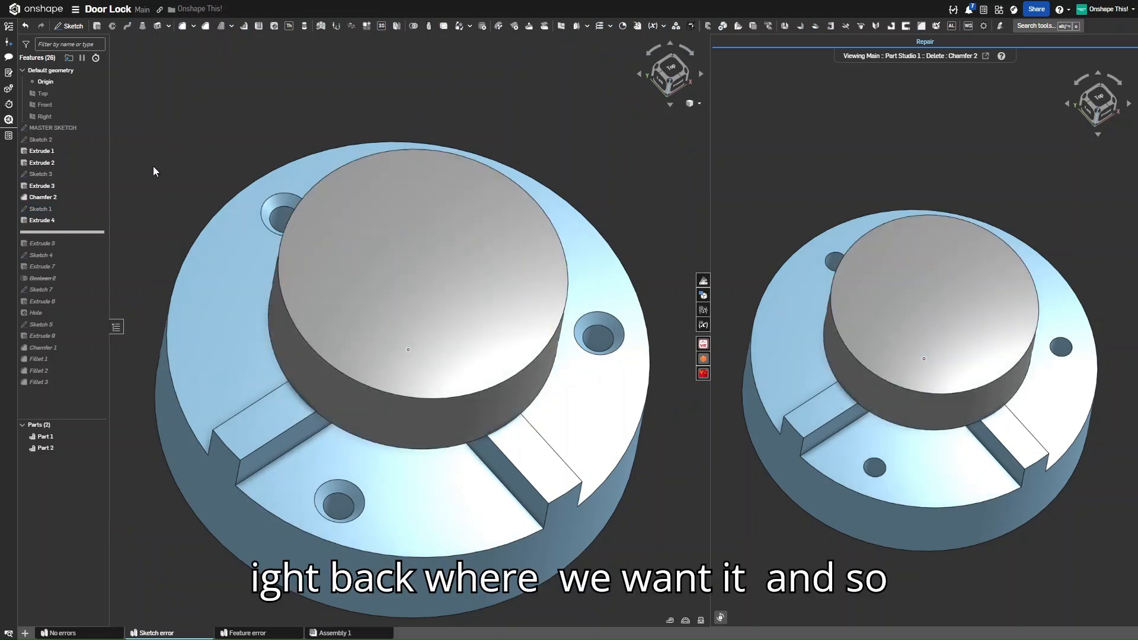
pyautogui.click(53, 220)
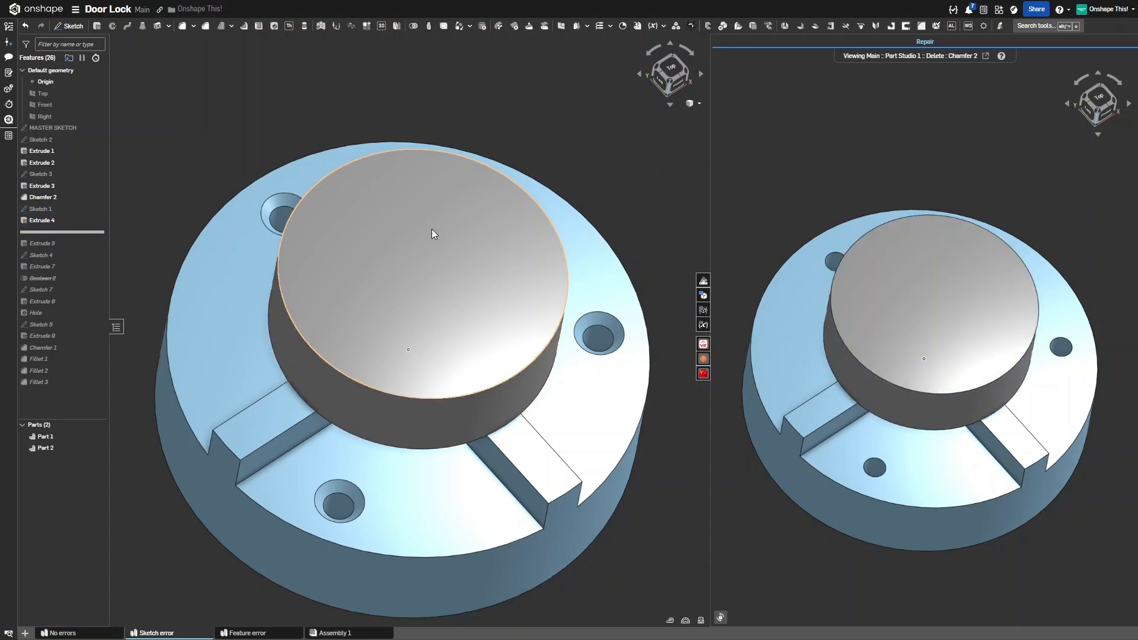
pyautogui.scroll(-2, 431, 229)
pyautogui.moveTo(517, 345); pyautogui.dragTo(516, 314, button='right')
pyautogui.moveTo(1032, 396)
pyautogui.mouseDown(button='right')
pyautogui.moveTo(1034, 428)
pyautogui.moveTo(1029, 391)
pyautogui.mouseUp(button='right')
pyautogui.scroll(-2, 418, 296)
pyautogui.scroll(-2, 418, 295)
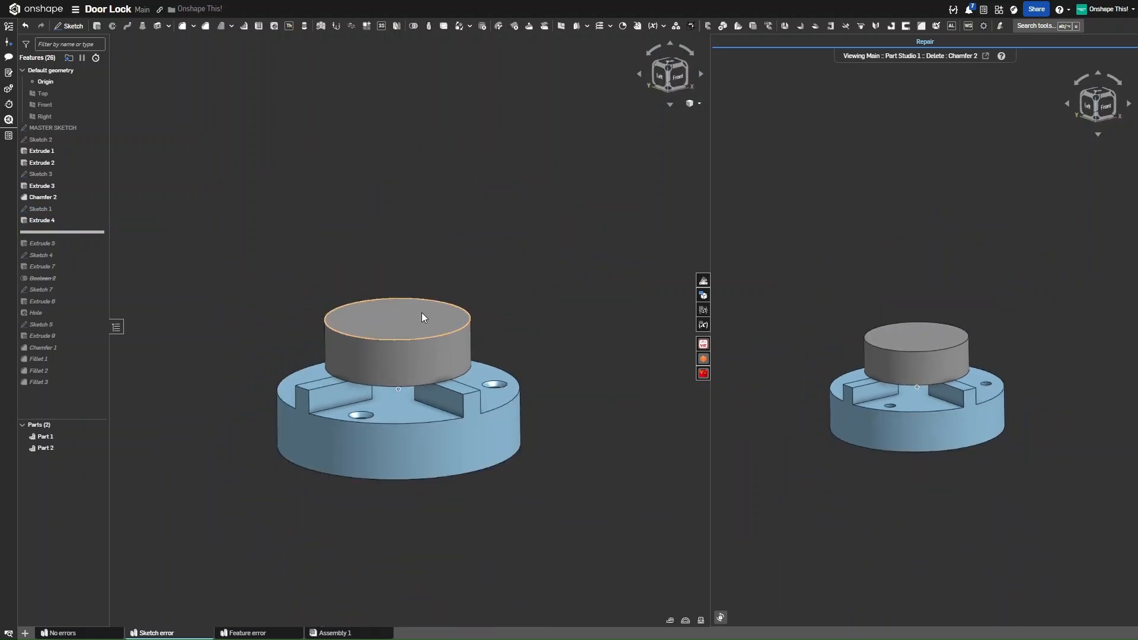
pyautogui.moveTo(424, 346); pyautogui.dragTo(426, 355, button='right')
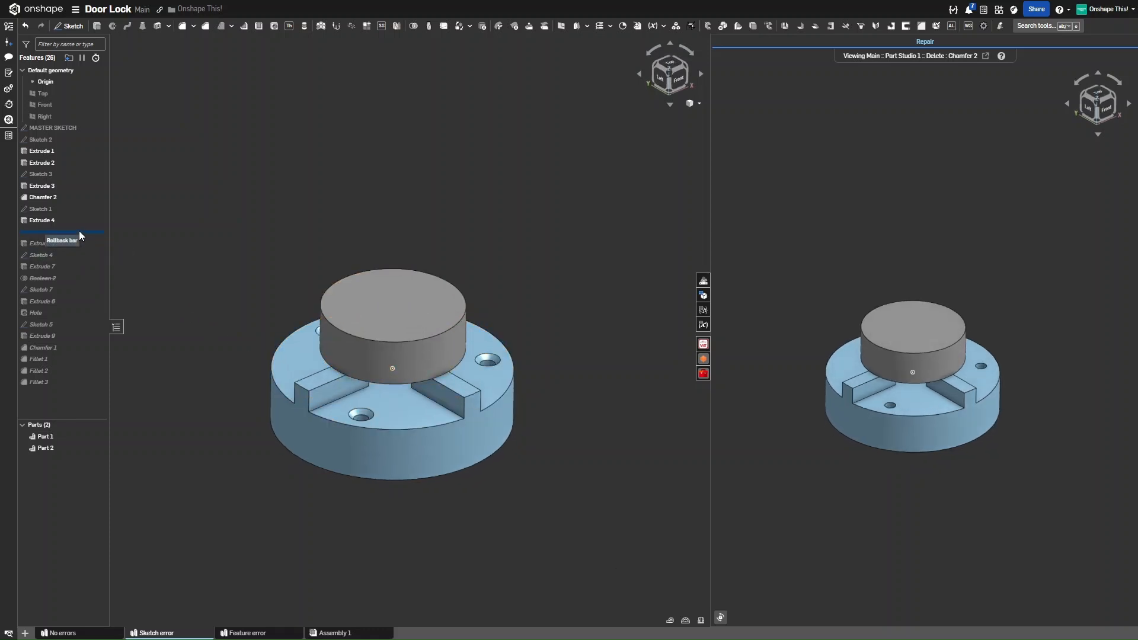
pyautogui.scroll(3, 271, 369)
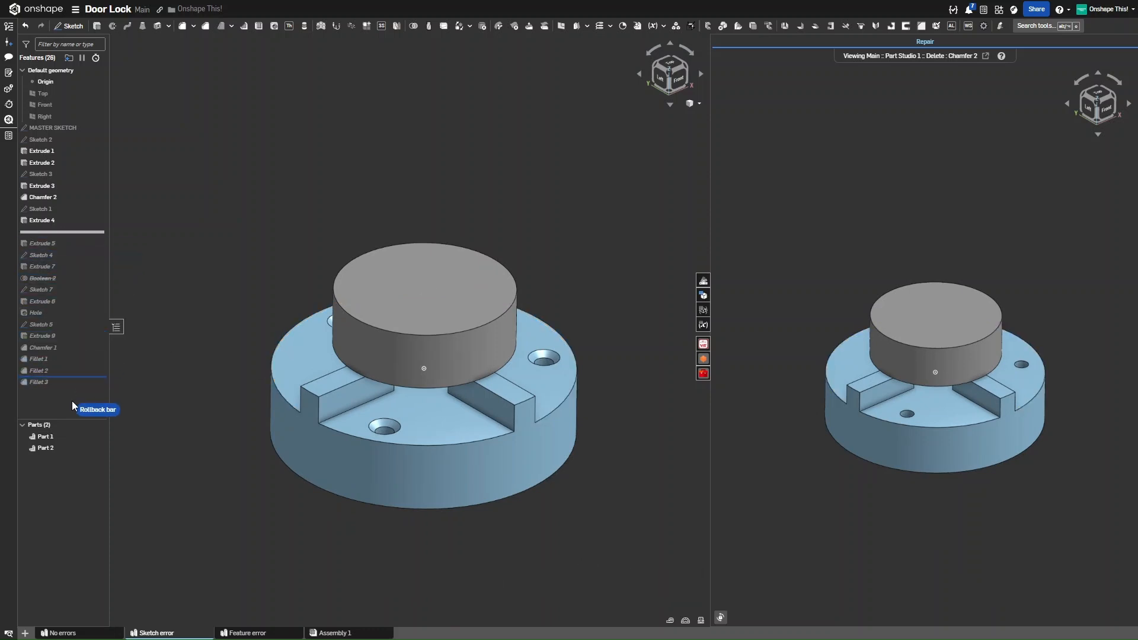
# Move the rollback bar below Fillet 3 so every feature rebuilds, then open Feature error
pyautogui.moveTo(77, 386); pyautogui.dragTo(80, 386)
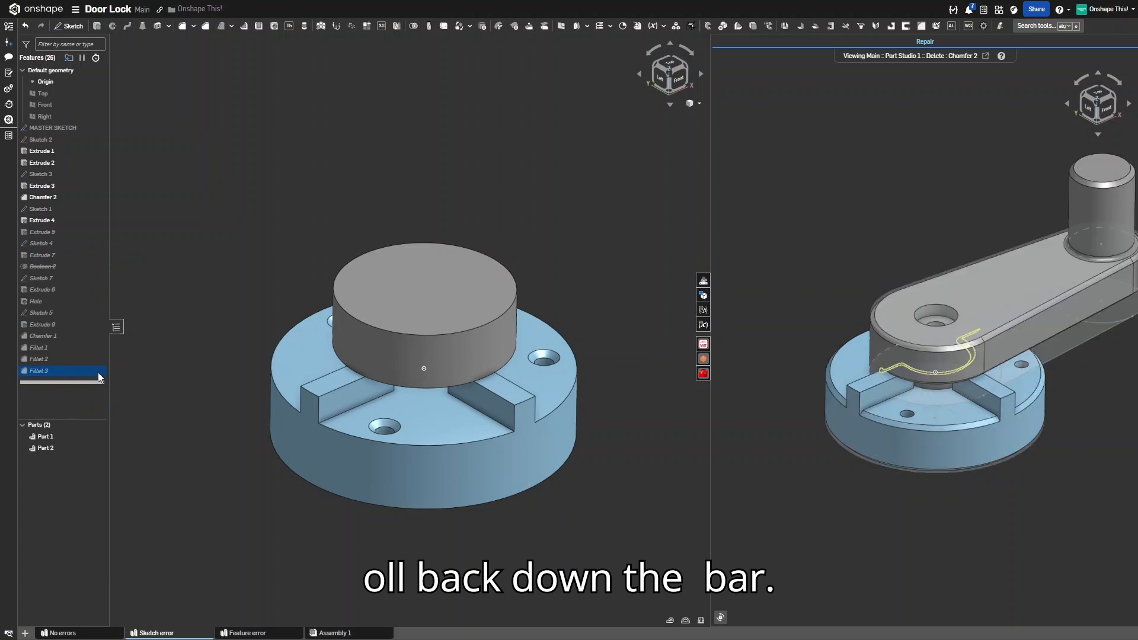
pyautogui.scroll(-3, 279, 287)
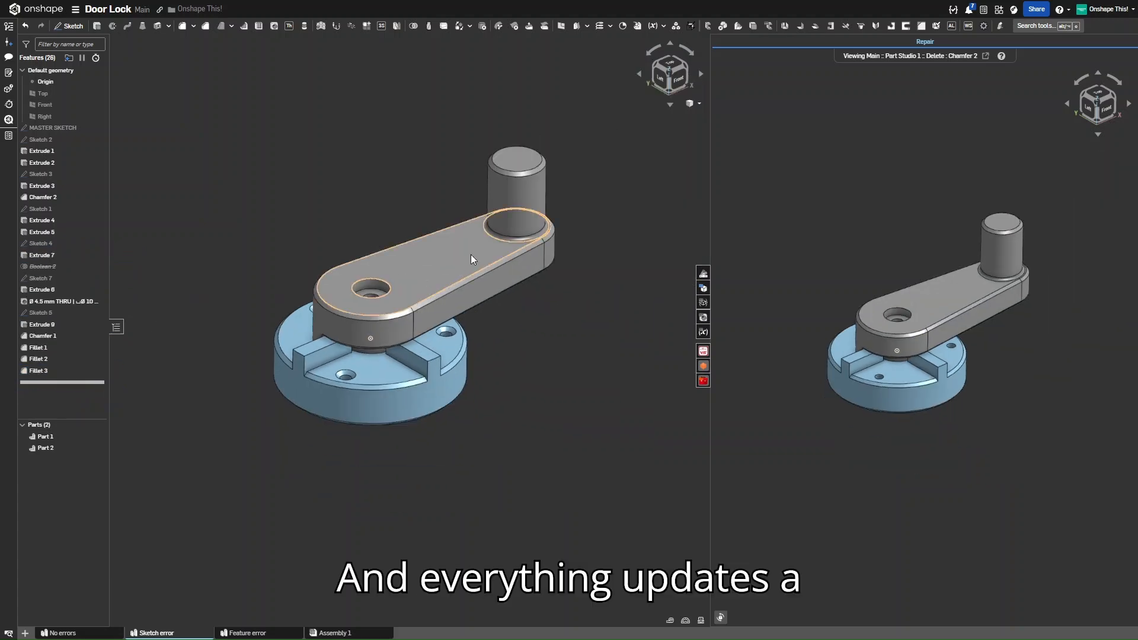
pyautogui.scroll(3, 471, 254)
pyautogui.moveTo(458, 287)
pyautogui.mouseDown(button='right')
pyautogui.moveTo(445, 230)
pyautogui.moveTo(453, 290)
pyautogui.mouseUp(button='right')
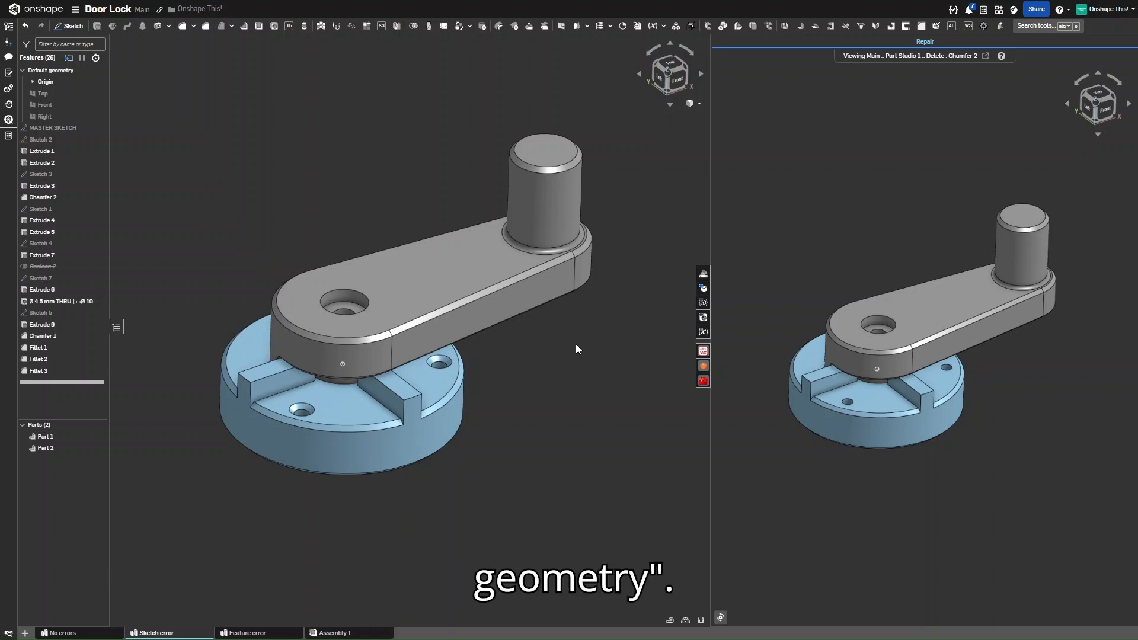
pyautogui.moveTo(244, 634)
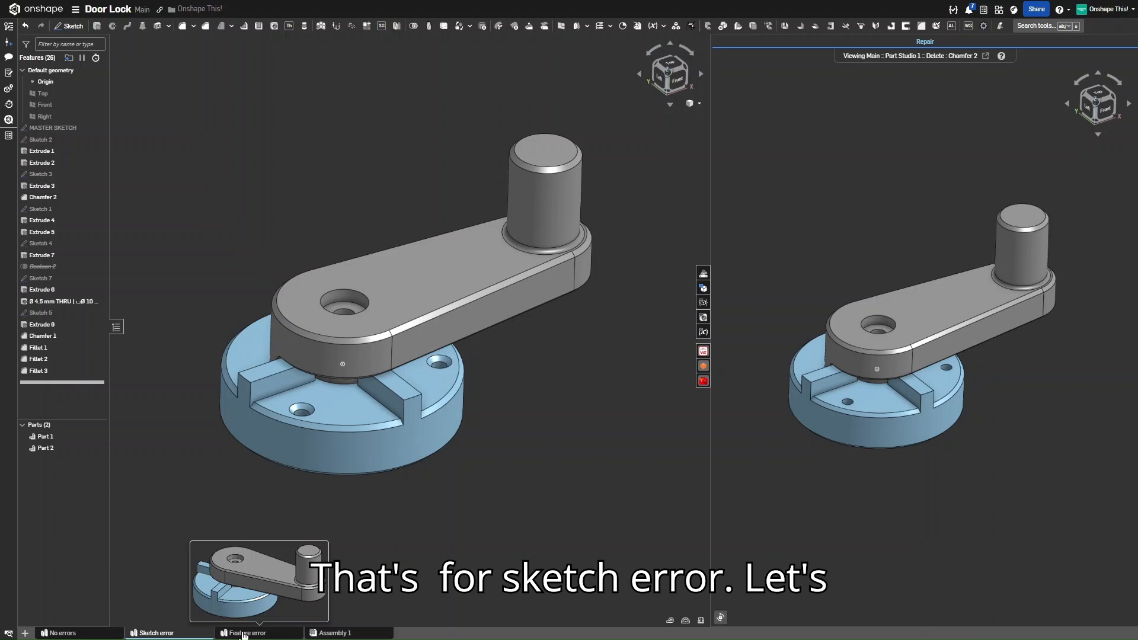
pyautogui.click(243, 633)
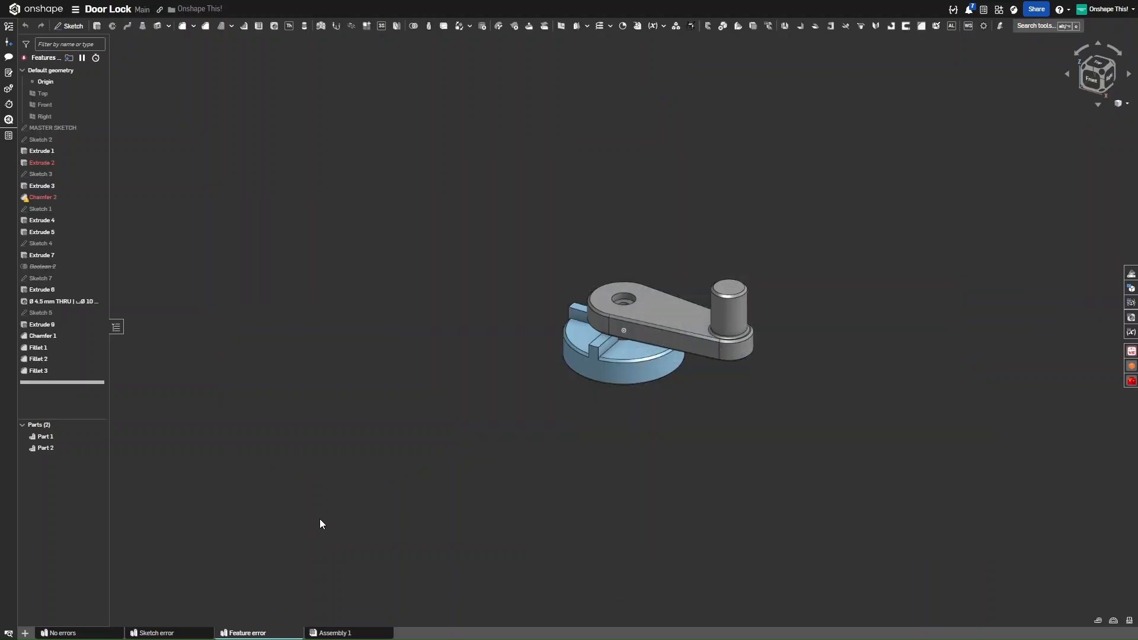
# Orbit the lock to a front view and select Extrude 2 to read its no-region error
pyautogui.scroll(3, 694, 328)
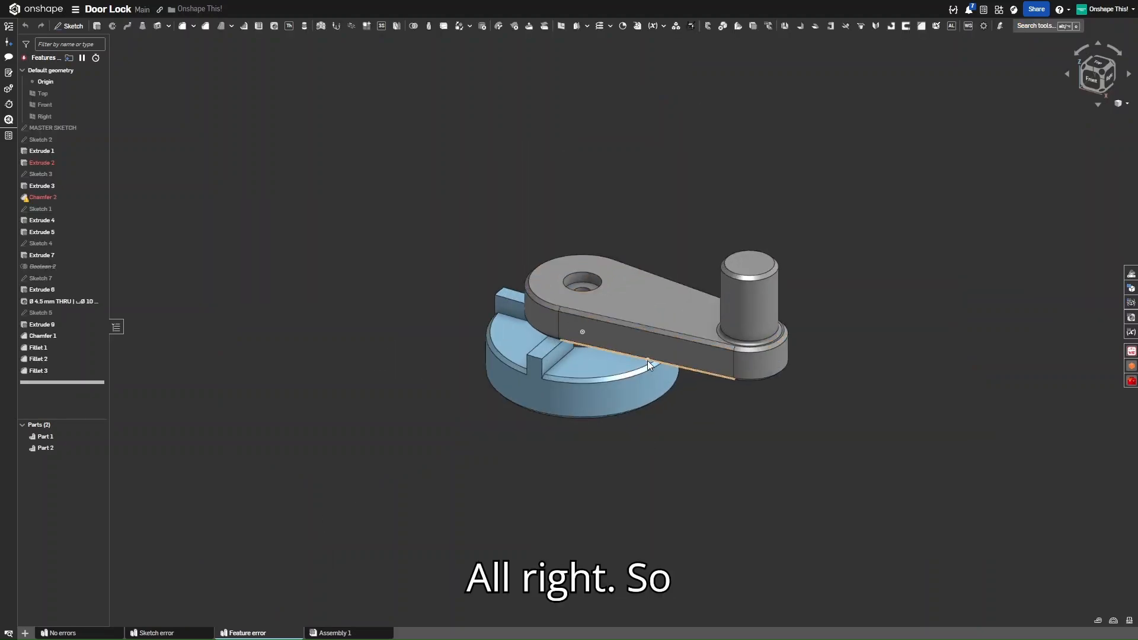
pyautogui.moveTo(648, 360); pyautogui.dragTo(688, 416, button='right')
pyautogui.scroll(3, 716, 424)
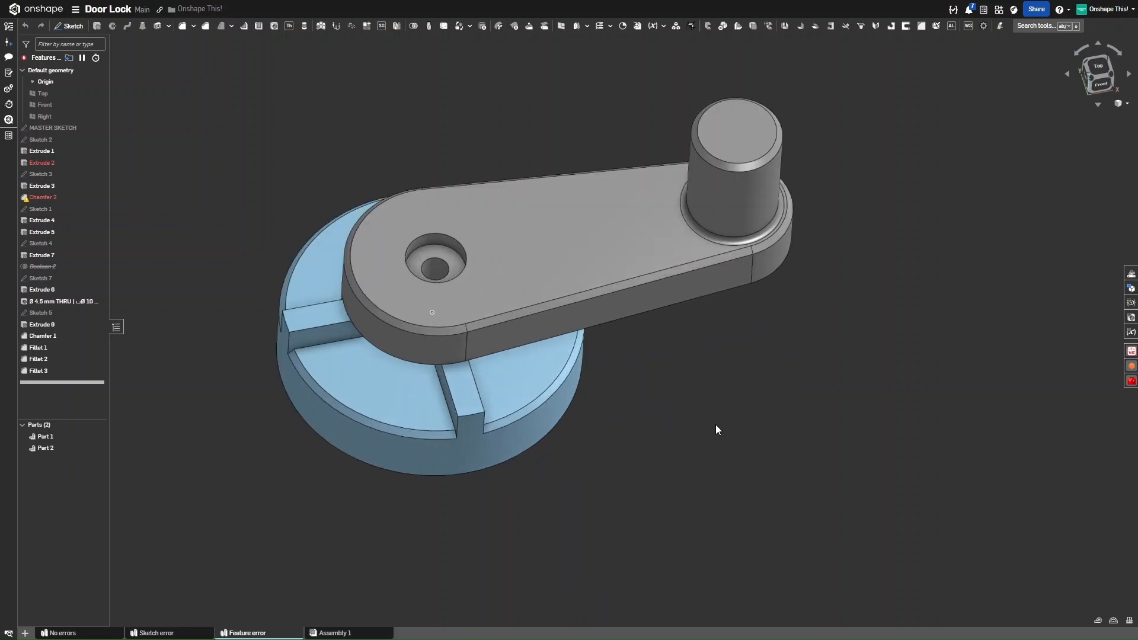
pyautogui.click(58, 164)
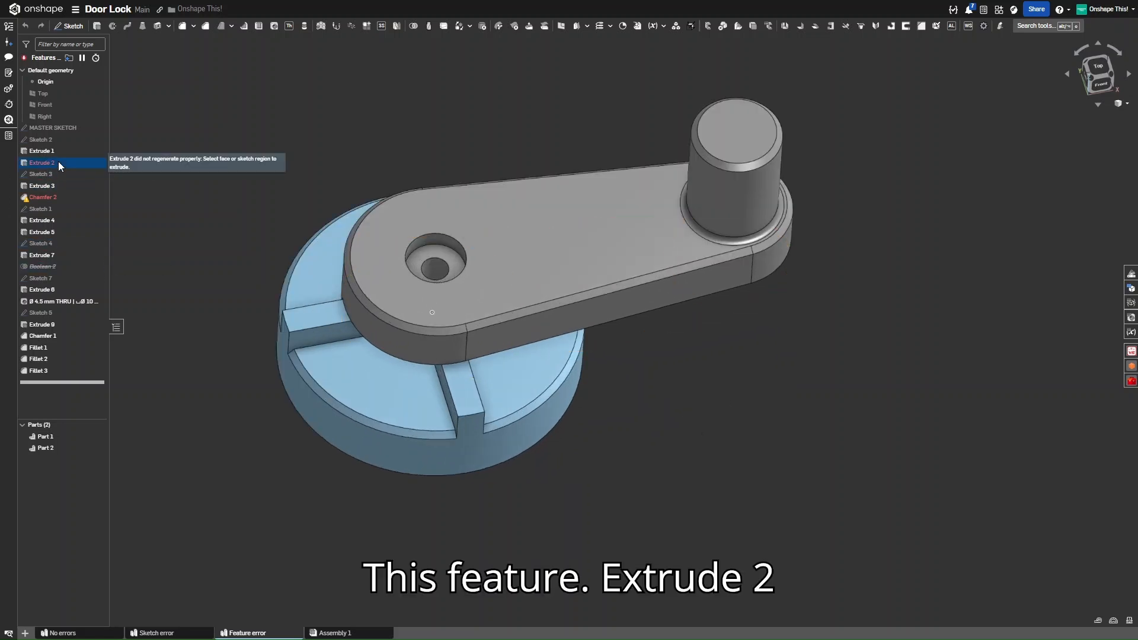
# Open Extrude 2's healthy moment and orbit the Repair split view to inspect the circle outlines
pyautogui.rightClick(58, 164)
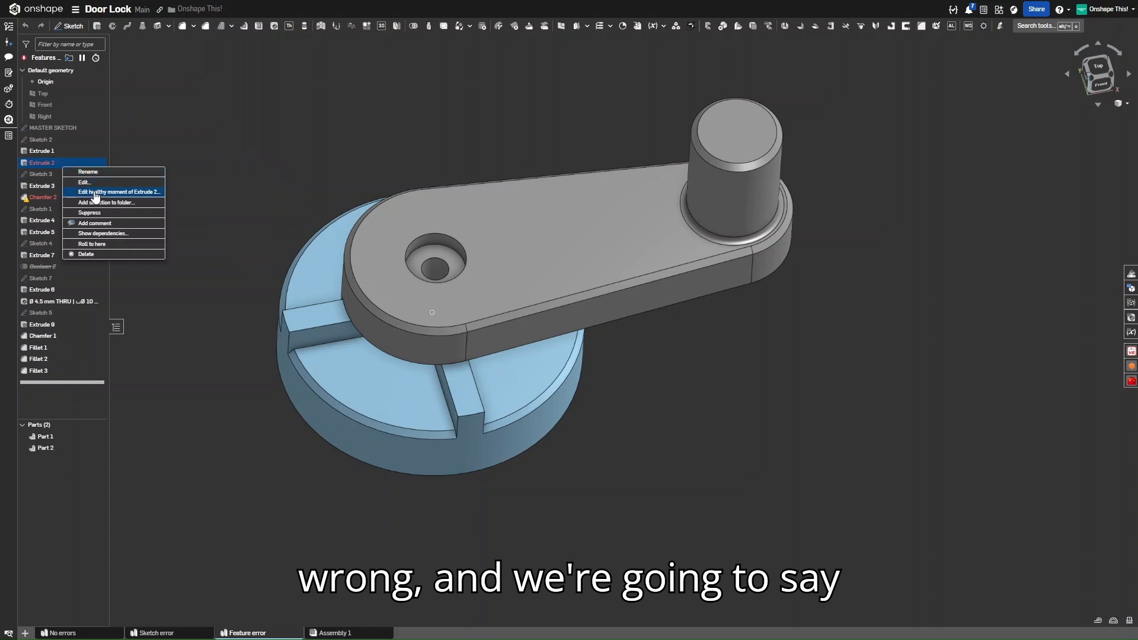
pyautogui.click(119, 192)
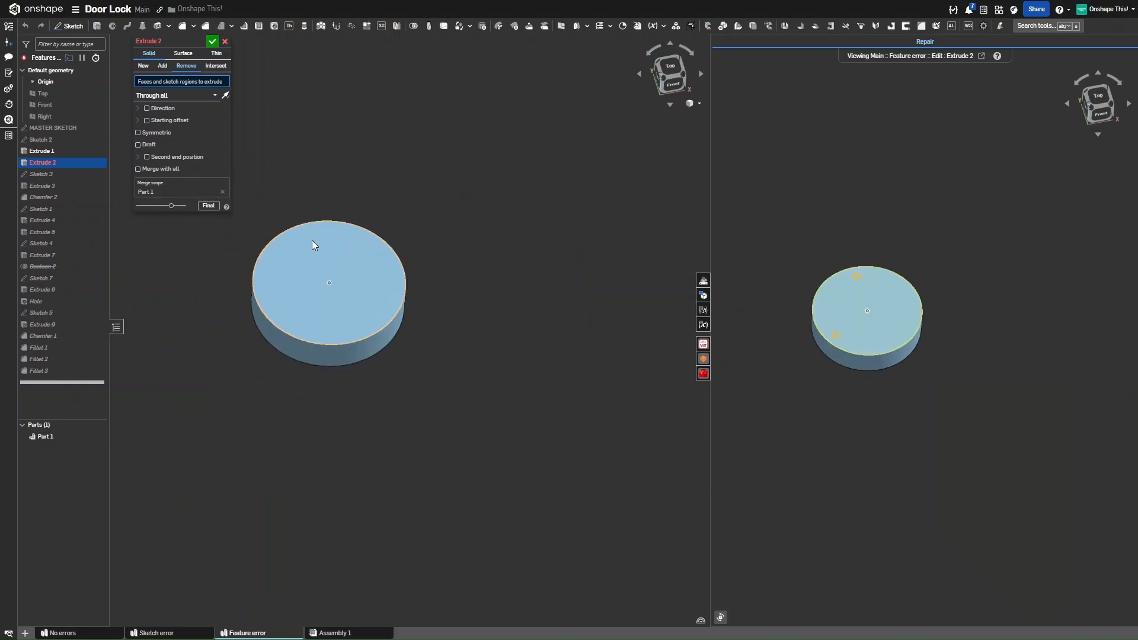
pyautogui.scroll(5, 312, 240)
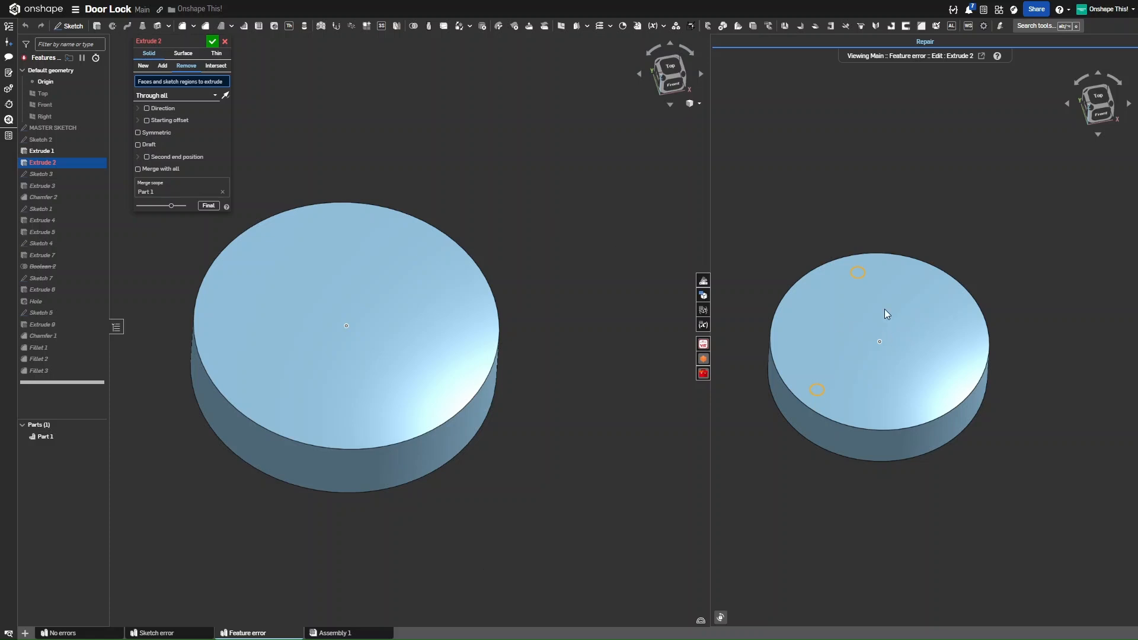
pyautogui.scroll(3, 883, 308)
pyautogui.moveTo(879, 310)
pyautogui.mouseDown(button='right')
pyautogui.moveTo(883, 349)
pyautogui.moveTo(880, 315)
pyautogui.mouseUp(button='right')
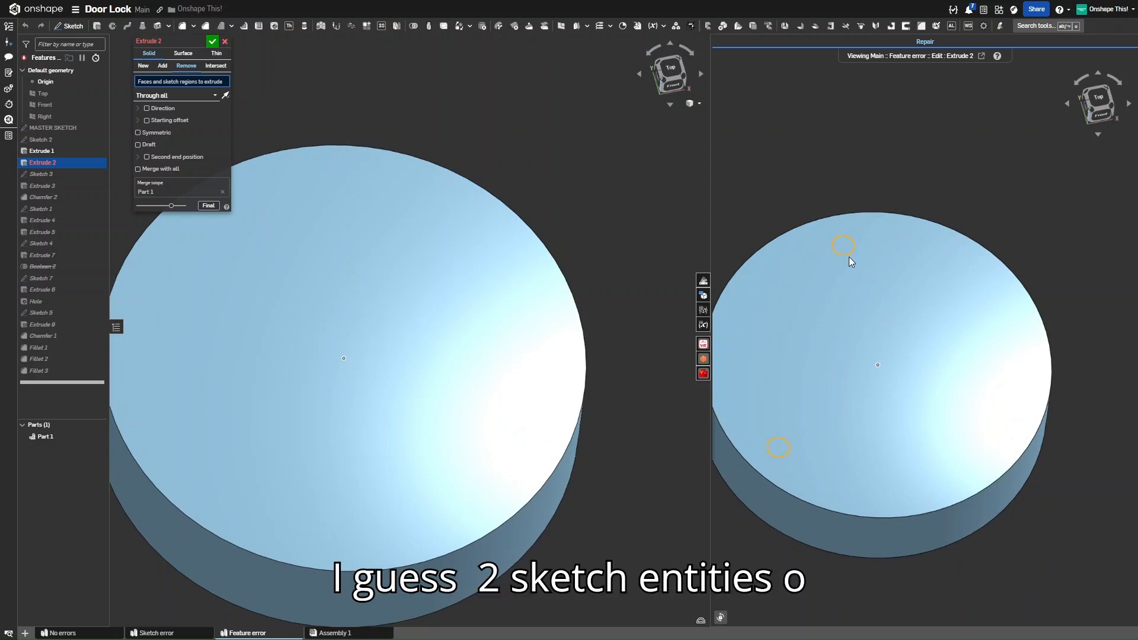
pyautogui.scroll(-2, 898, 378)
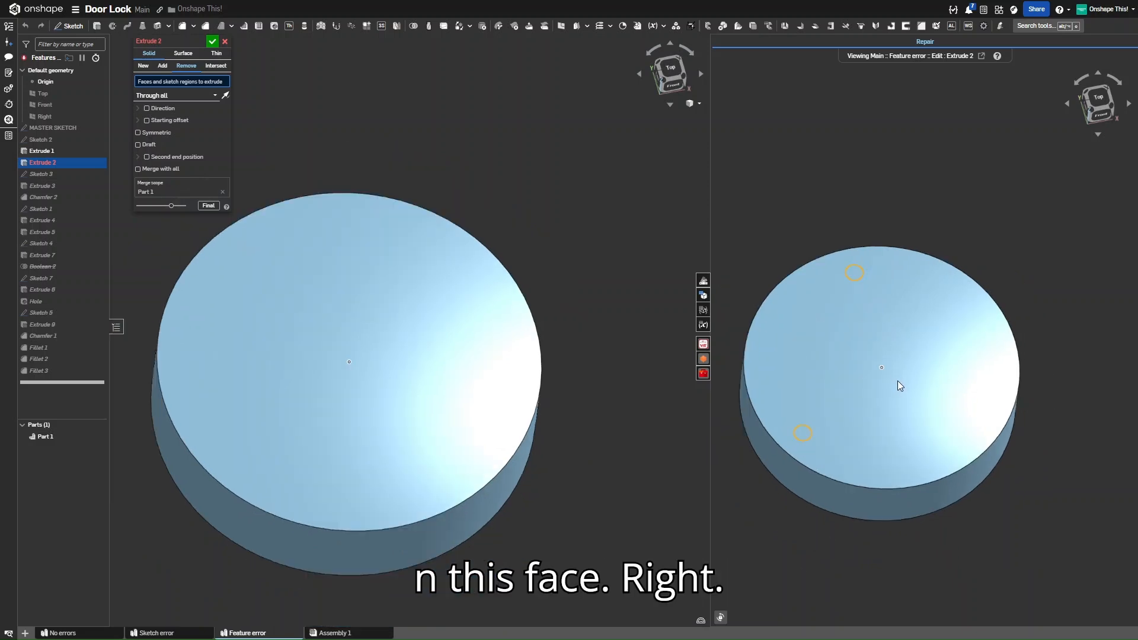
pyautogui.moveTo(898, 380); pyautogui.dragTo(896, 372, button='right')
pyautogui.scroll(-2, 176, 344)
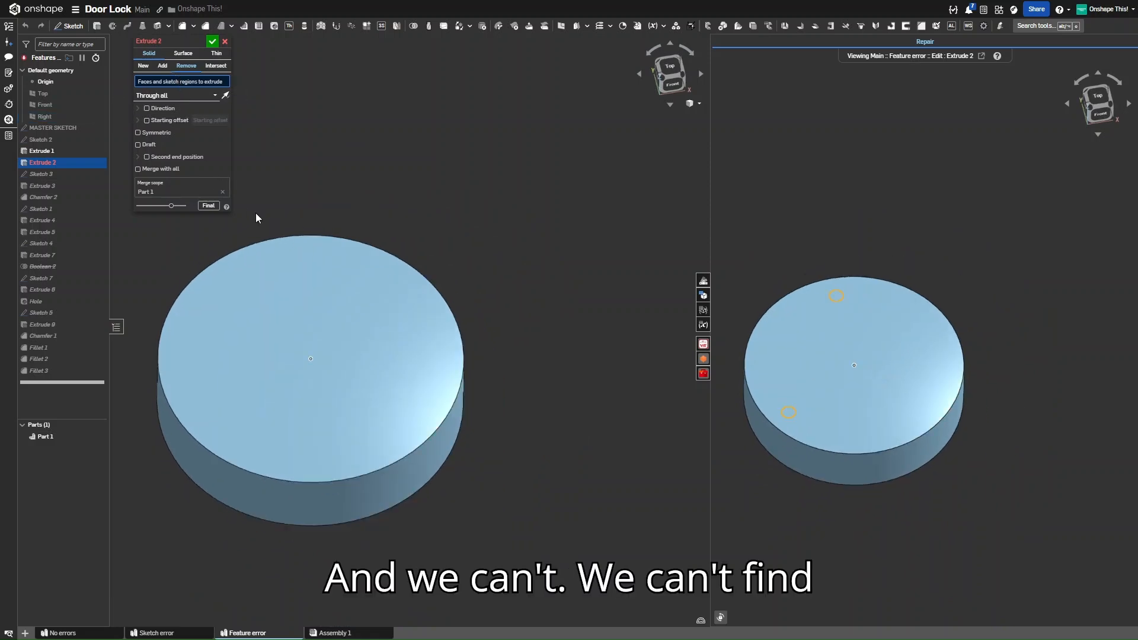
# Close the Extrude 2 edit and view the Extrude 1, Sketch 2 and MASTER SKETCH outlines from above
pyautogui.click(225, 42)
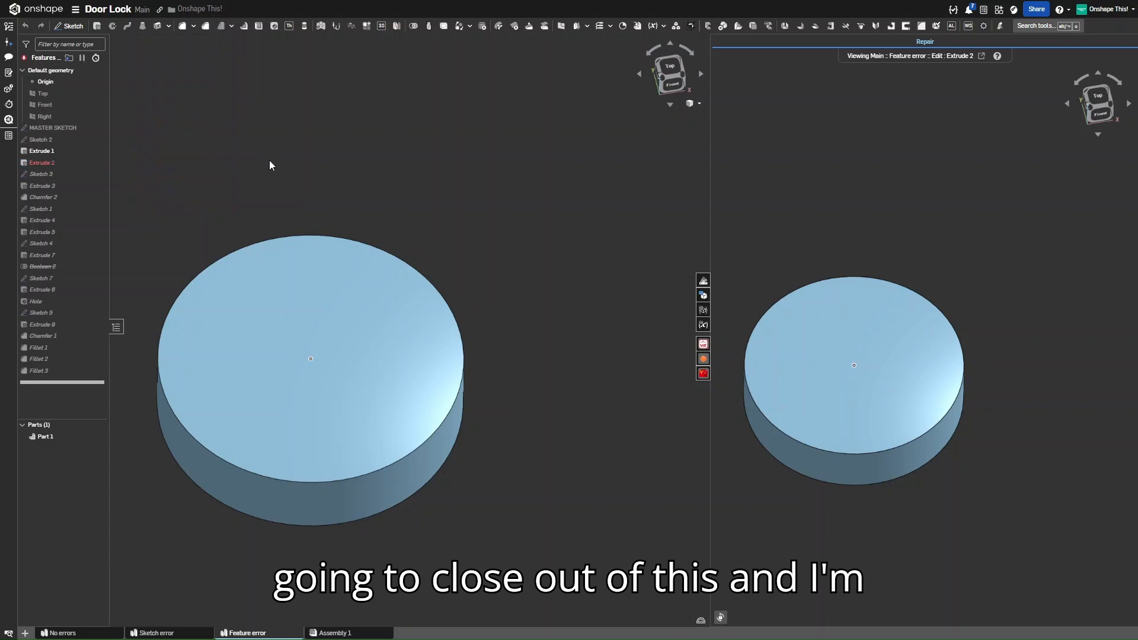
pyautogui.click(47, 151)
pyautogui.click(51, 142)
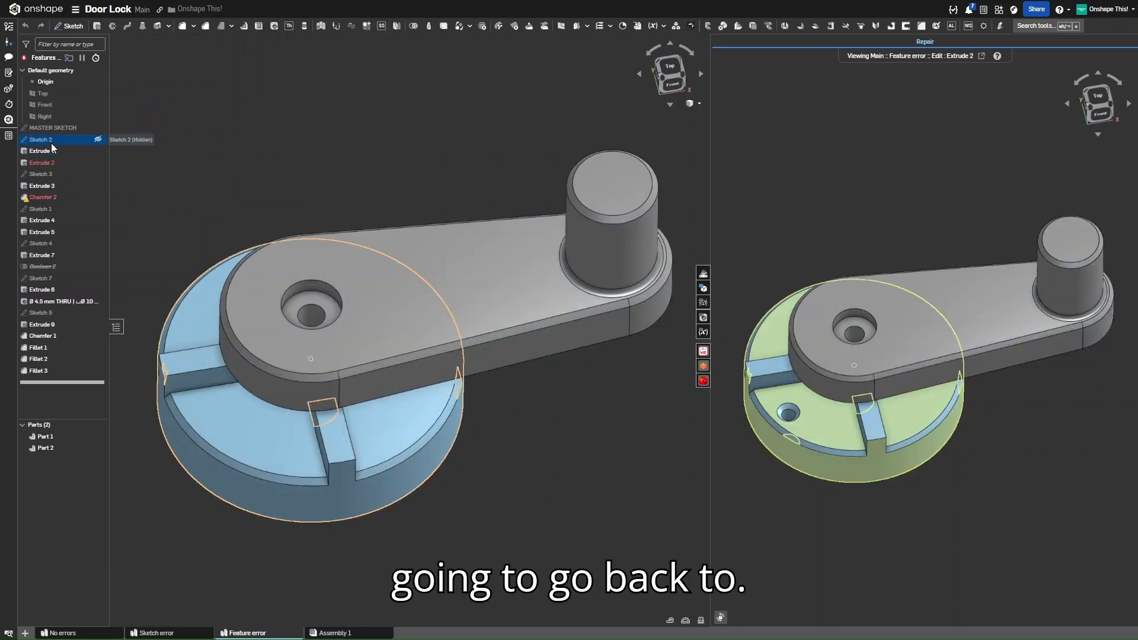
pyautogui.click(55, 128)
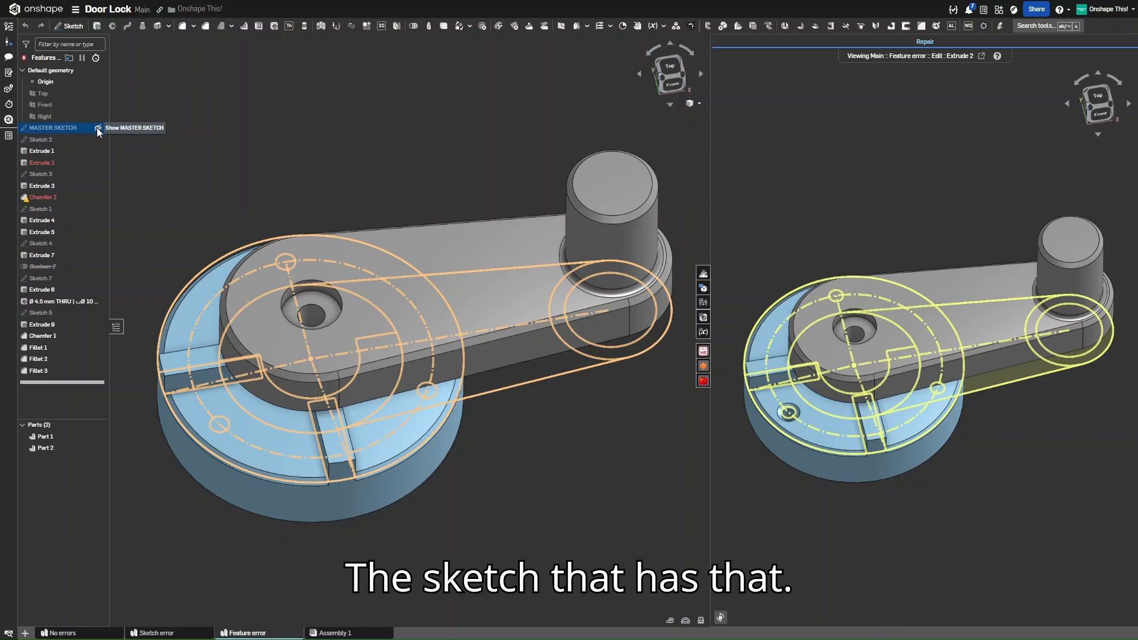
pyautogui.moveTo(343, 182); pyautogui.dragTo(349, 203, button='right')
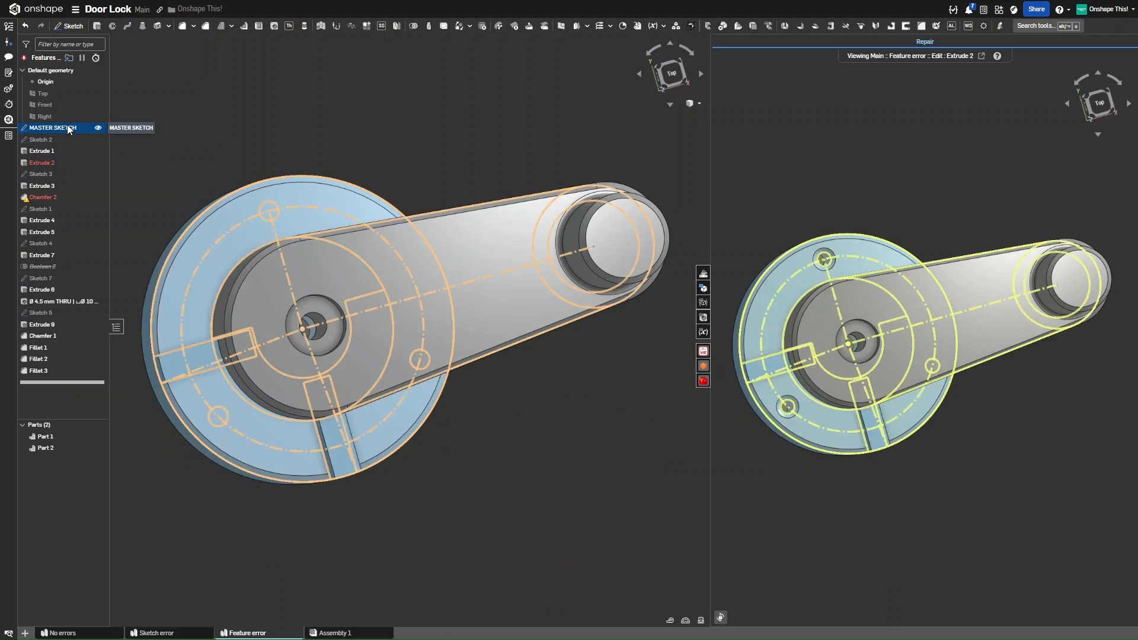
# Open the MASTER SKETCH for editing and close it unchanged
pyautogui.rightClick(67, 127)
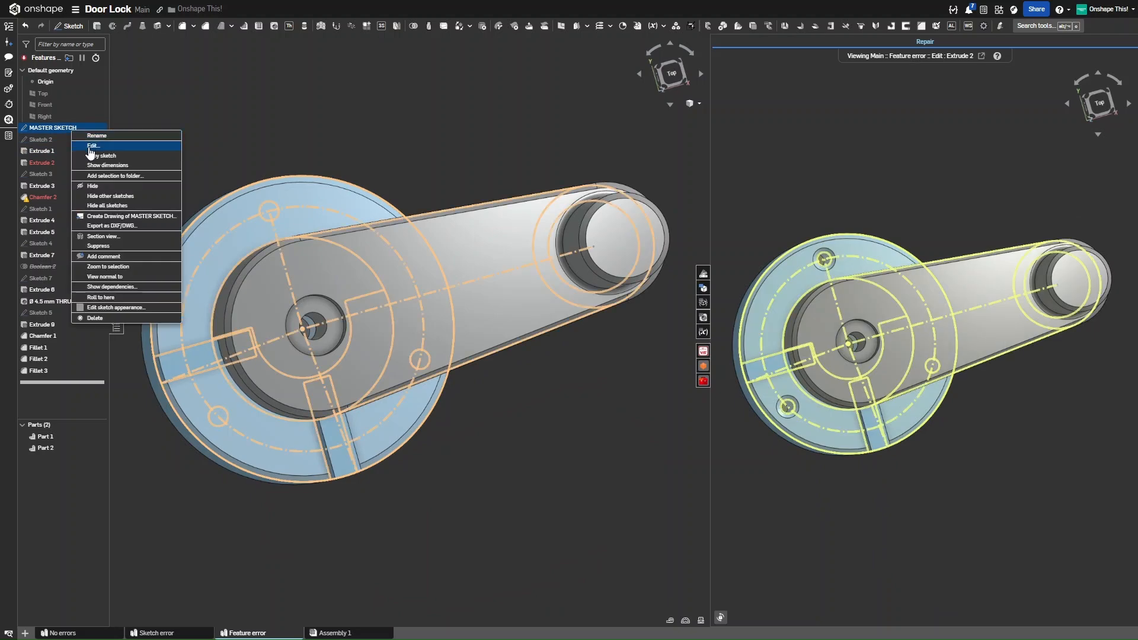
pyautogui.click(92, 145)
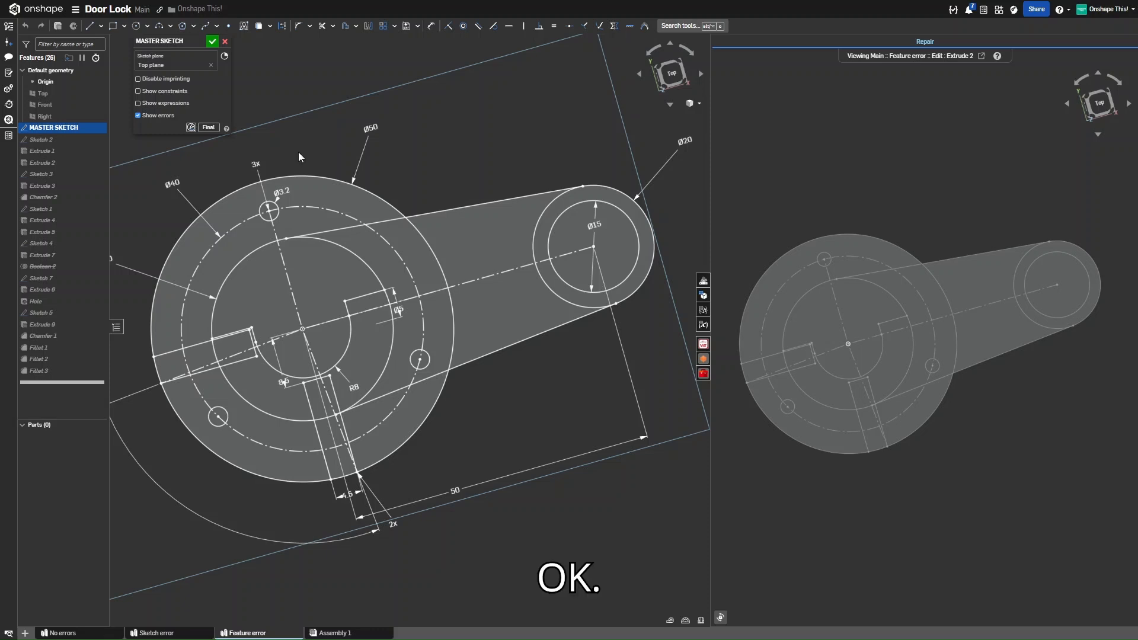
pyautogui.click(225, 42)
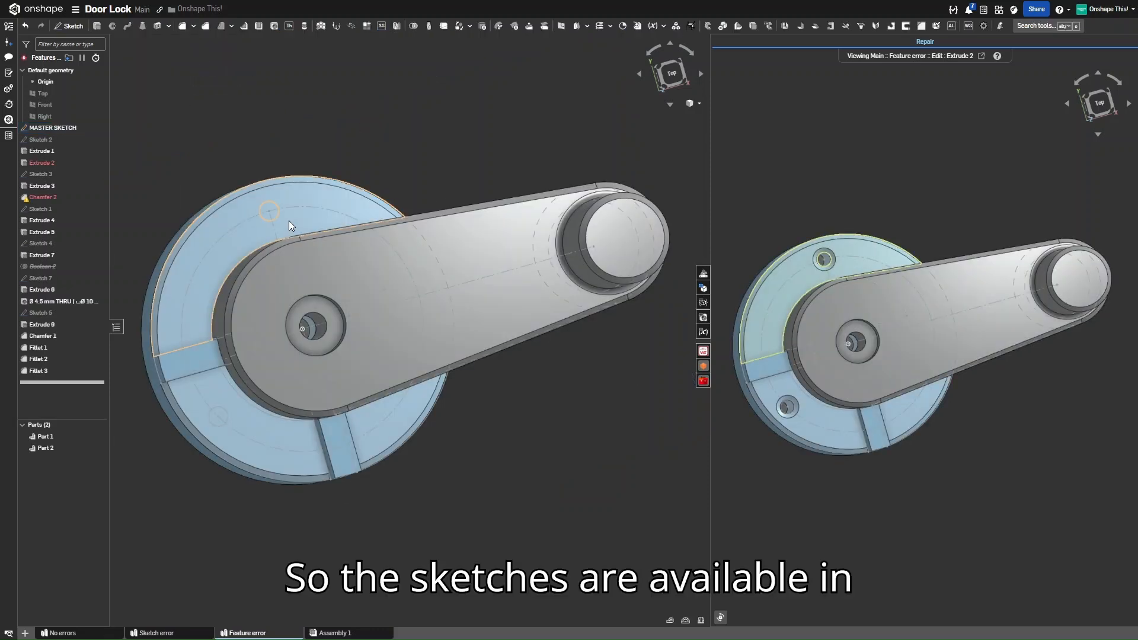
# Edit Extrude 2 to cut the top, bottom-left and right small MASTER SKETCH circles, and confirm
pyautogui.click(289, 220)
pyautogui.click(37, 161)
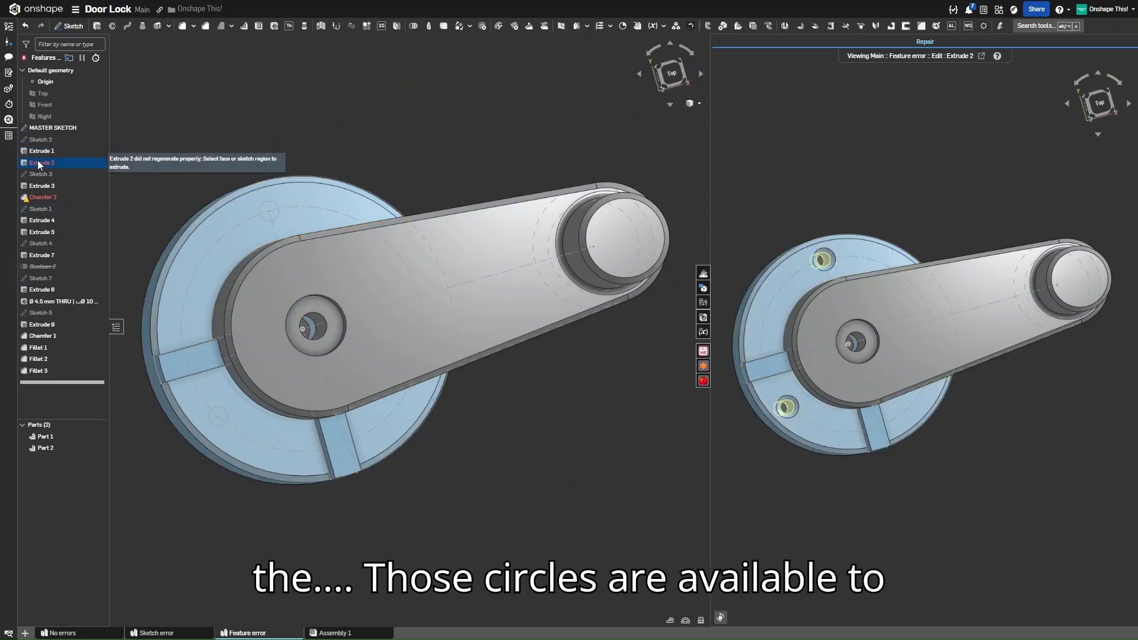
pyautogui.rightClick(45, 162)
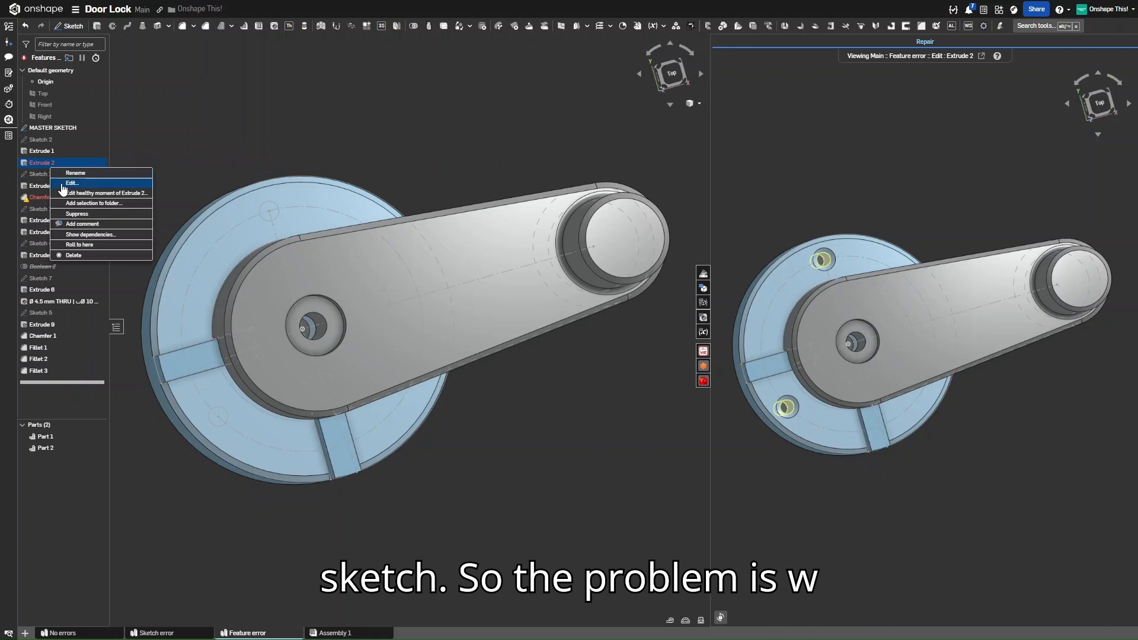
pyautogui.click(261, 134)
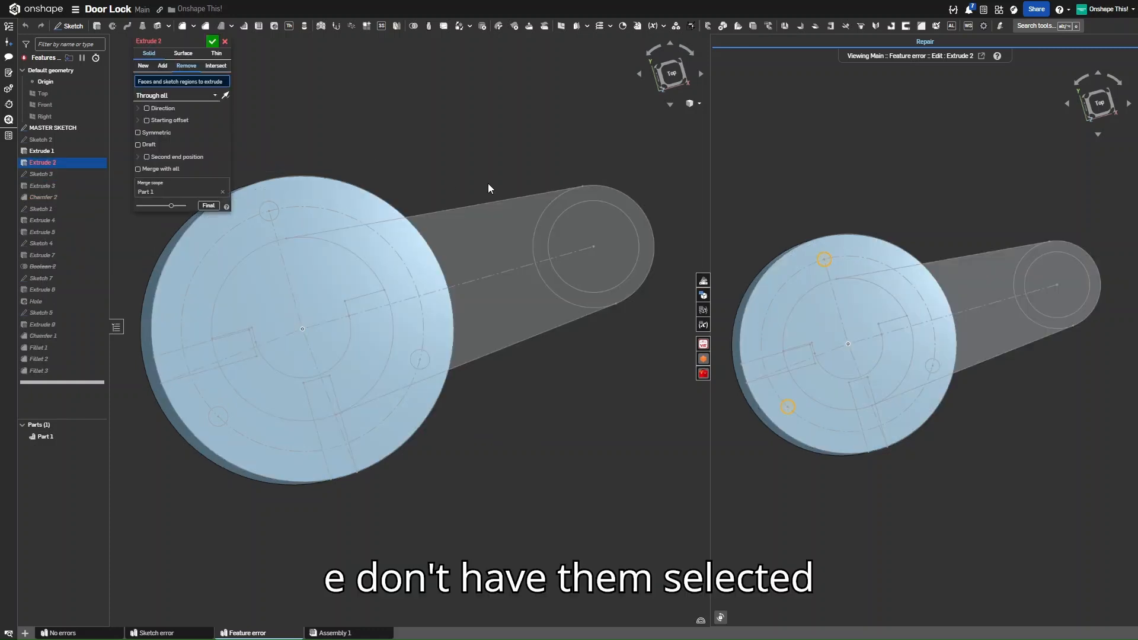
pyautogui.scroll(3, 256, 219)
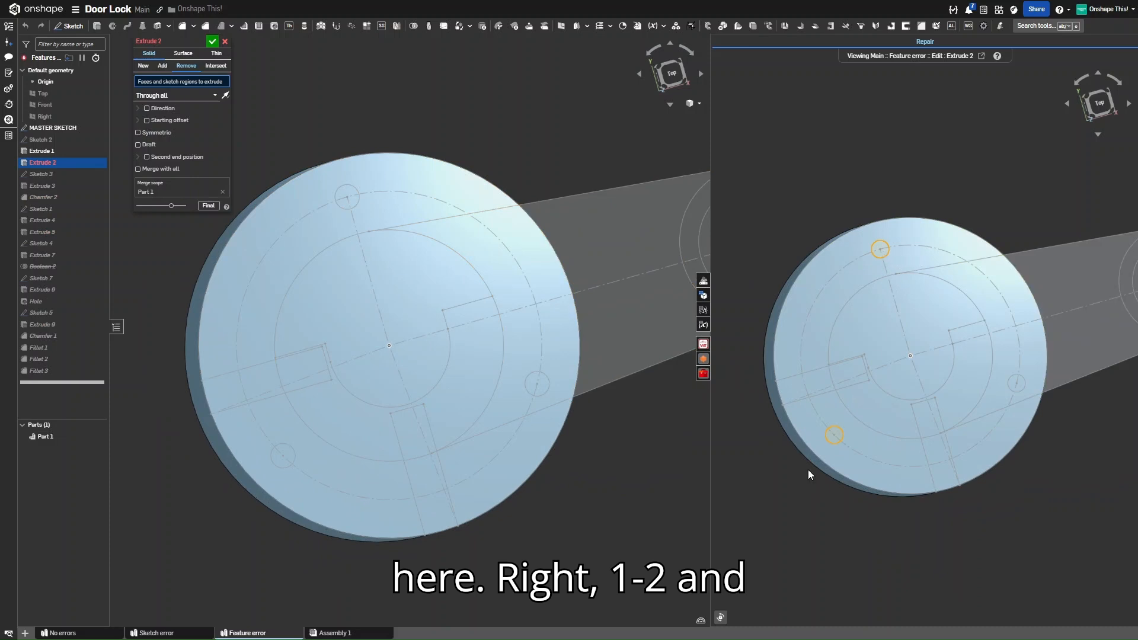
pyautogui.click(346, 191)
pyautogui.click(277, 459)
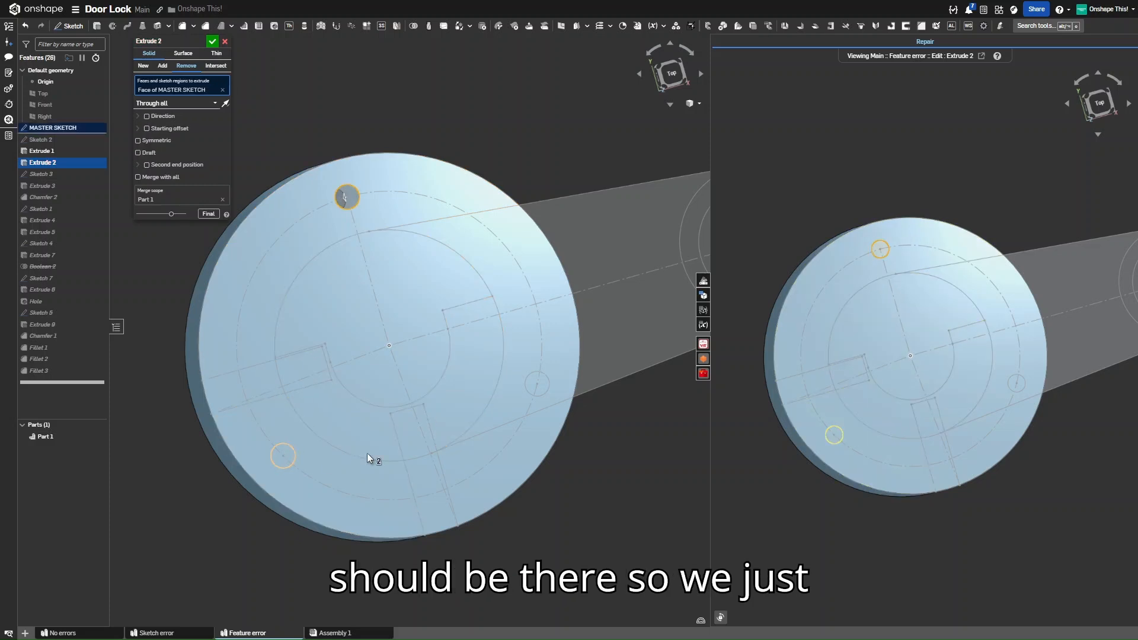
pyautogui.click(533, 379)
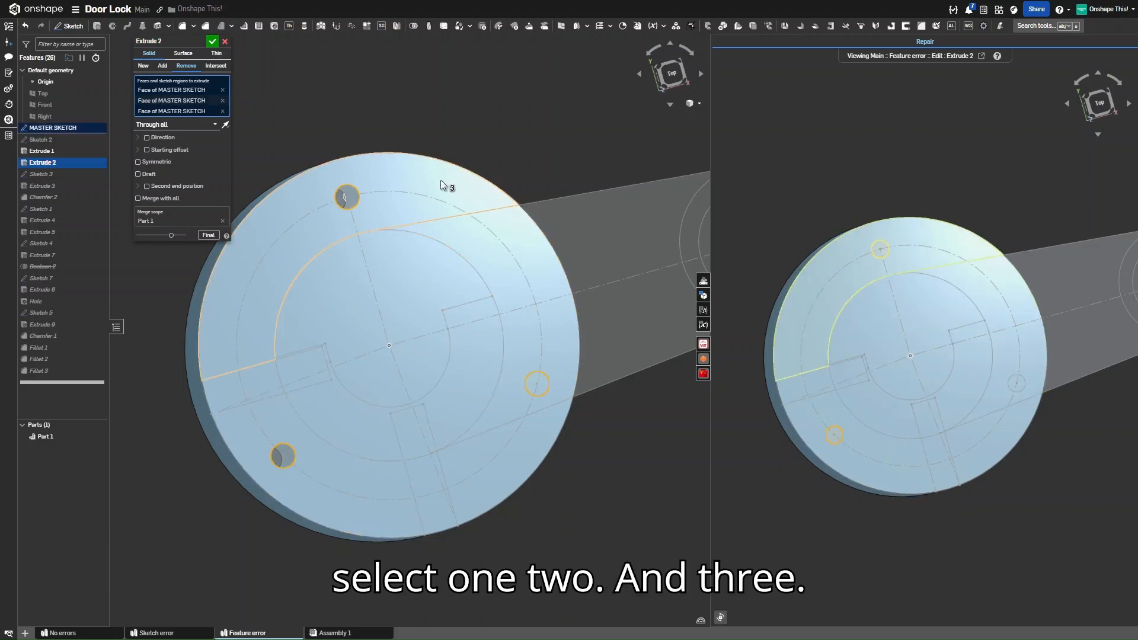
pyautogui.click(212, 41)
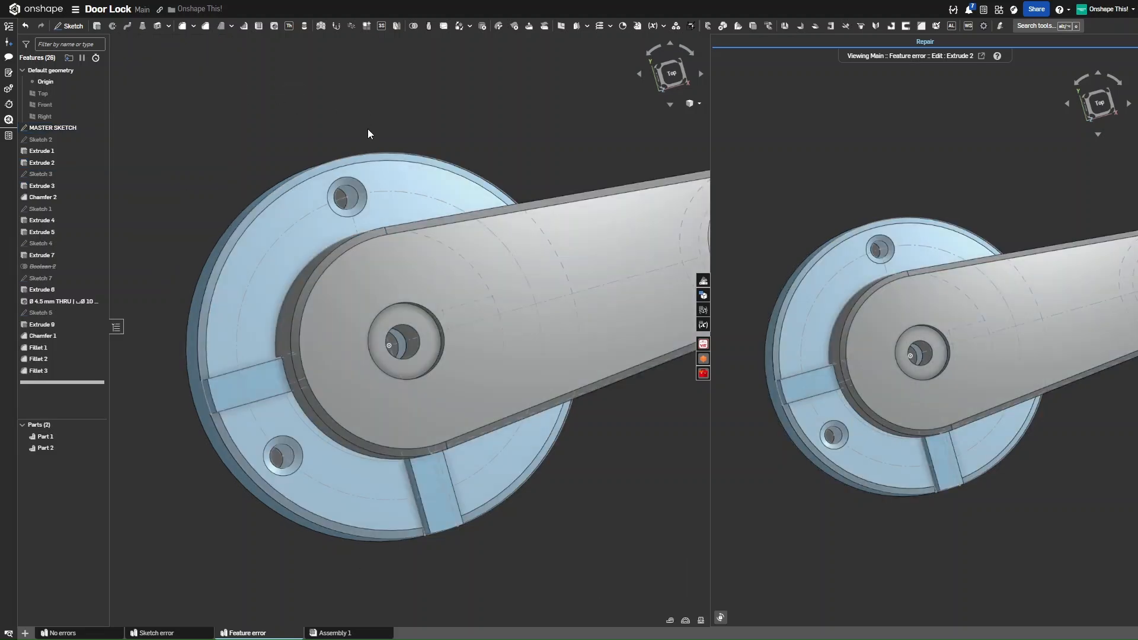
pyautogui.moveTo(368, 129); pyautogui.dragTo(365, 111, button='right')
pyautogui.moveTo(429, 151)
pyautogui.mouseDown(button='right')
pyautogui.moveTo(425, 127)
pyautogui.moveTo(437, 201)
pyautogui.moveTo(423, 170)
pyautogui.moveTo(437, 173)
pyautogui.moveTo(436, 158)
pyautogui.moveTo(418, 165)
pyautogui.mouseUp(button='right')
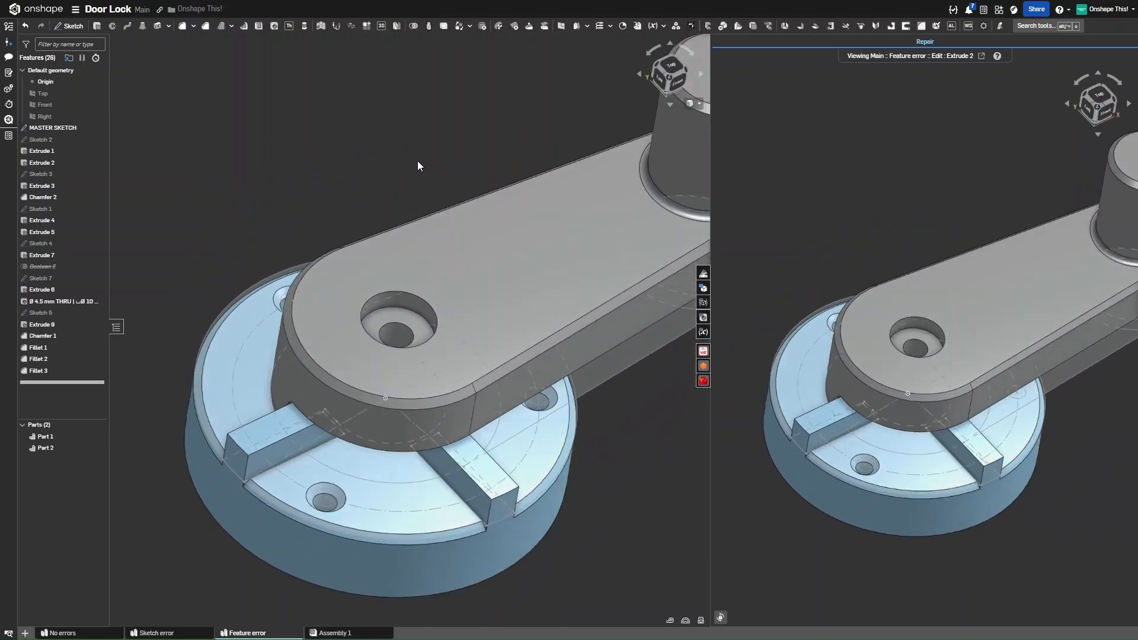
pyautogui.scroll(-3, 406, 163)
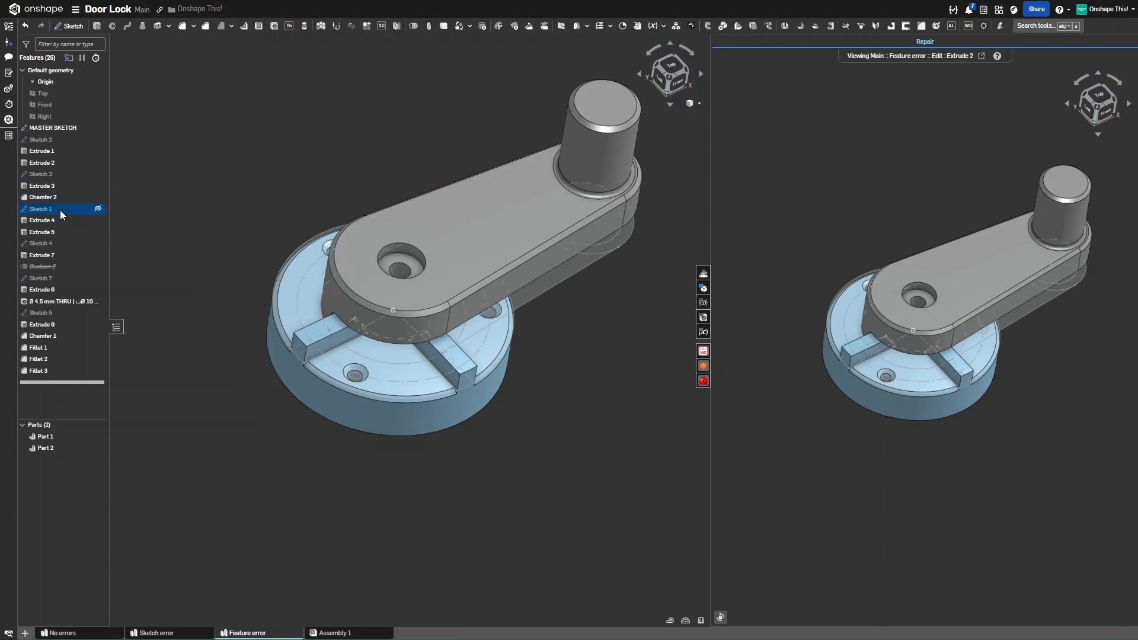
pyautogui.scroll(5, 350, 385)
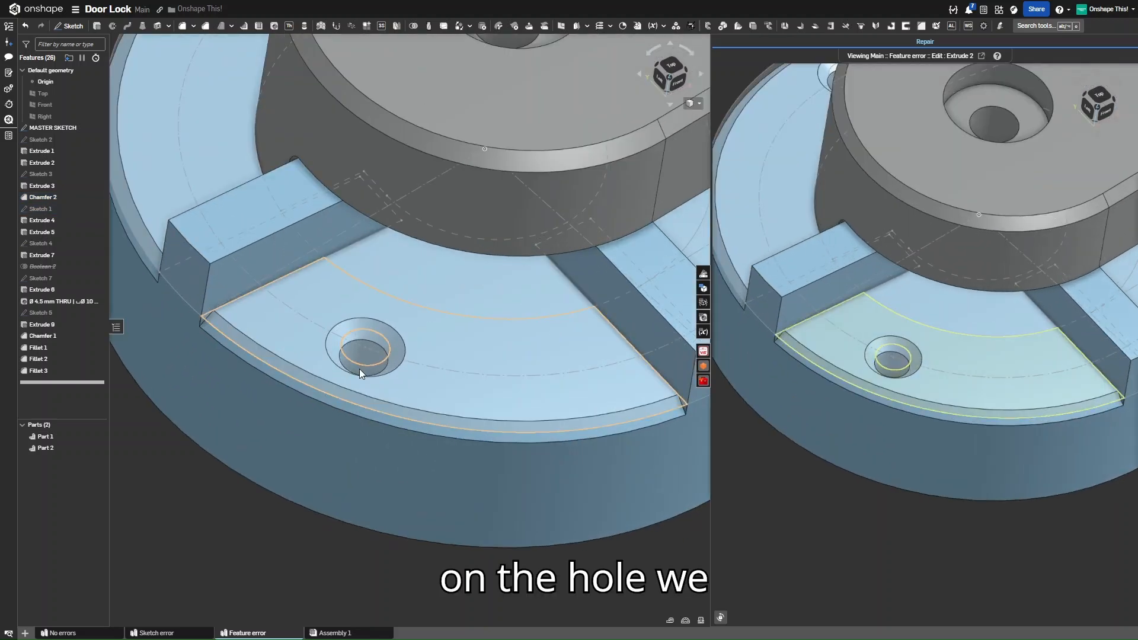
pyautogui.scroll(-8, 360, 372)
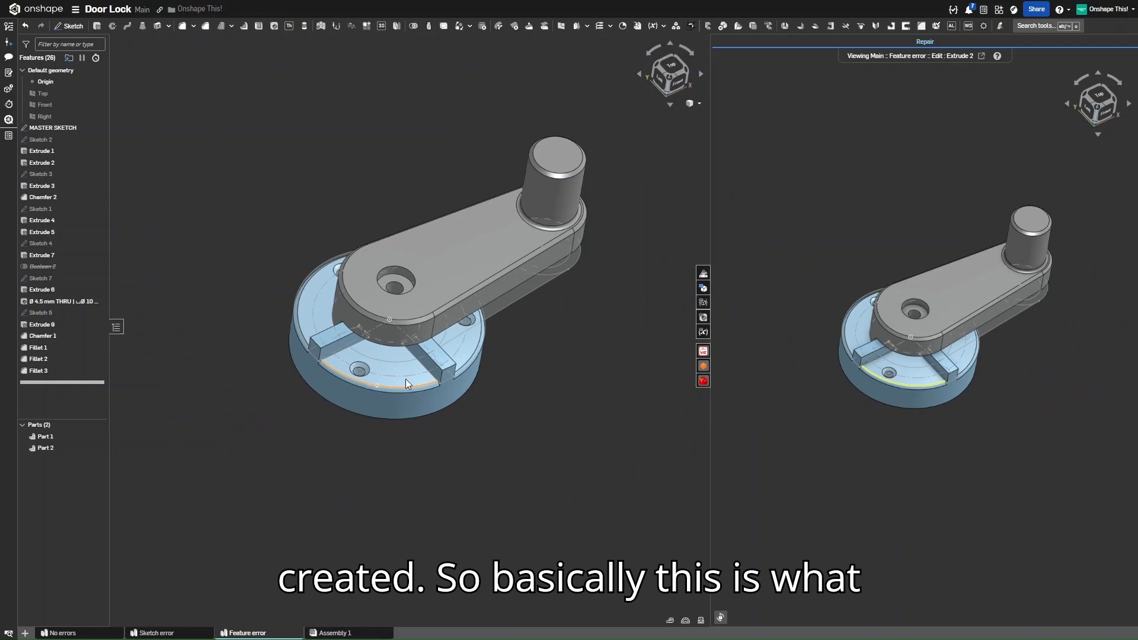
pyautogui.moveTo(477, 386)
pyautogui.mouseDown(button='right')
pyautogui.moveTo(475, 353)
pyautogui.moveTo(470, 403)
pyautogui.mouseUp(button='right')
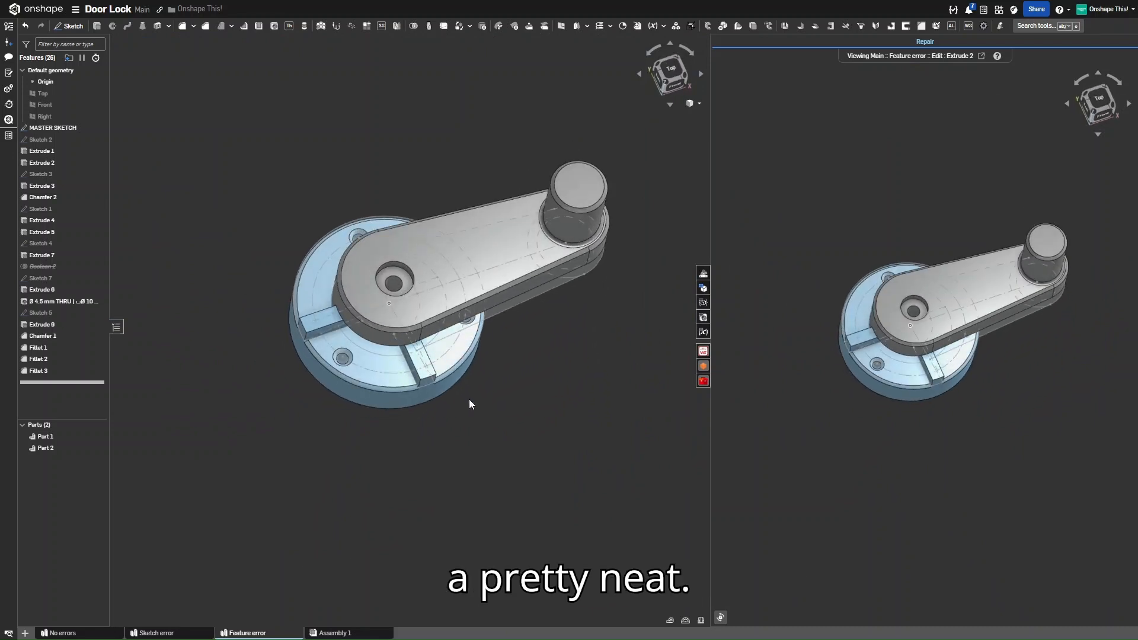
pyautogui.moveTo(470, 399); pyautogui.dragTo(471, 346, button='right')
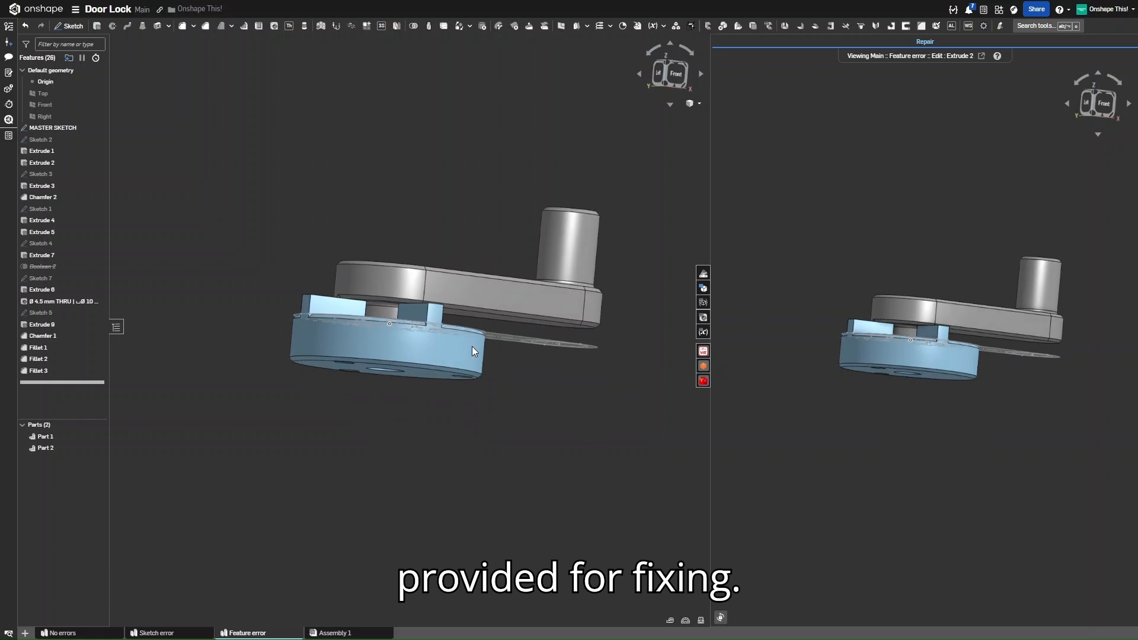
pyautogui.click(673, 73)
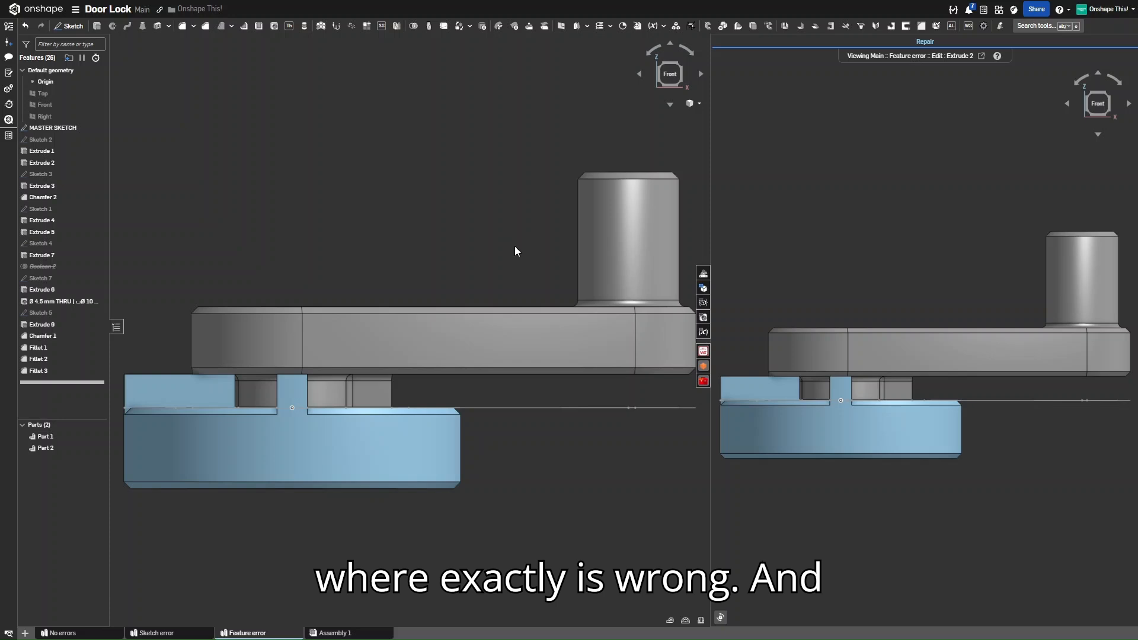
pyautogui.scroll(-3, 495, 236)
pyautogui.moveTo(480, 230); pyautogui.dragTo(496, 273, button='right')
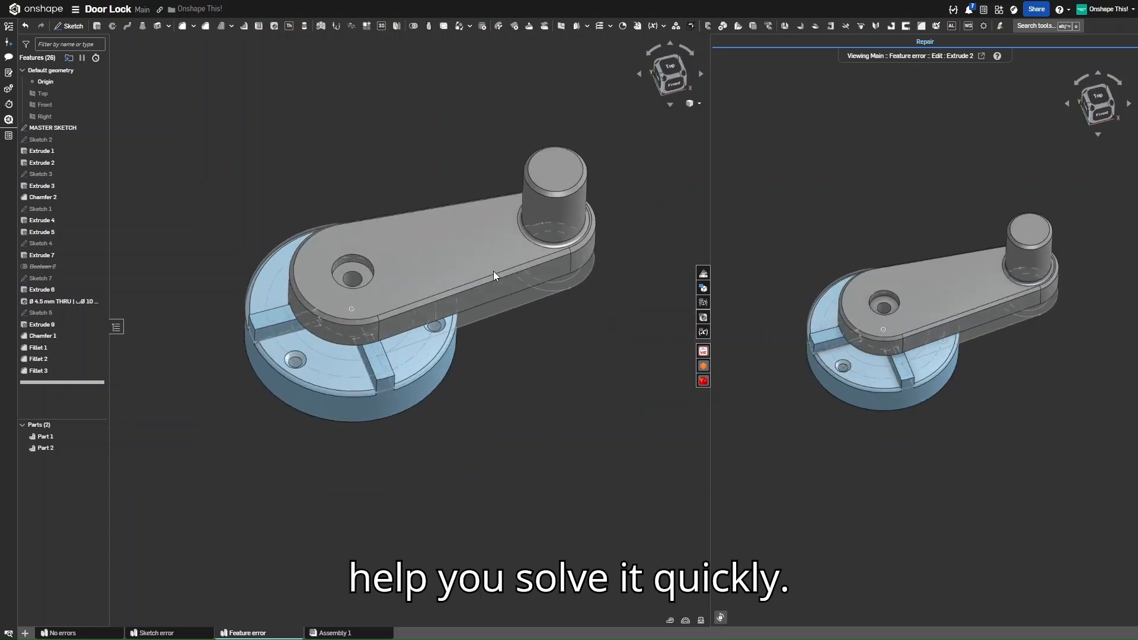
pyautogui.scroll(-1, 452, 249)
pyautogui.scroll(1, 447, 232)
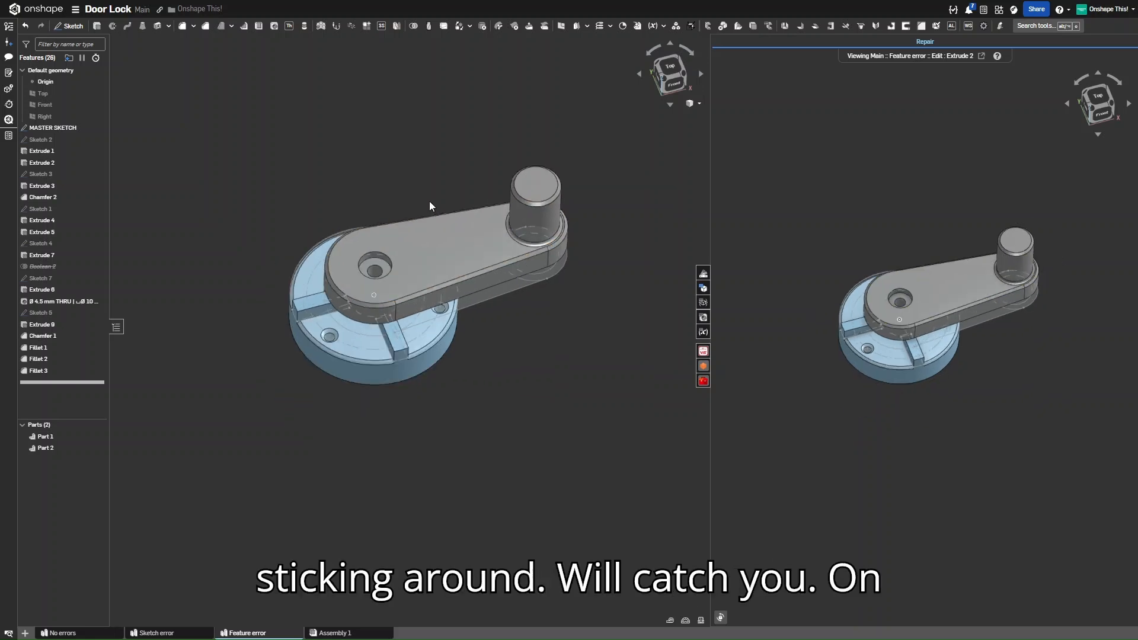
pyautogui.scroll(1, 446, 190)
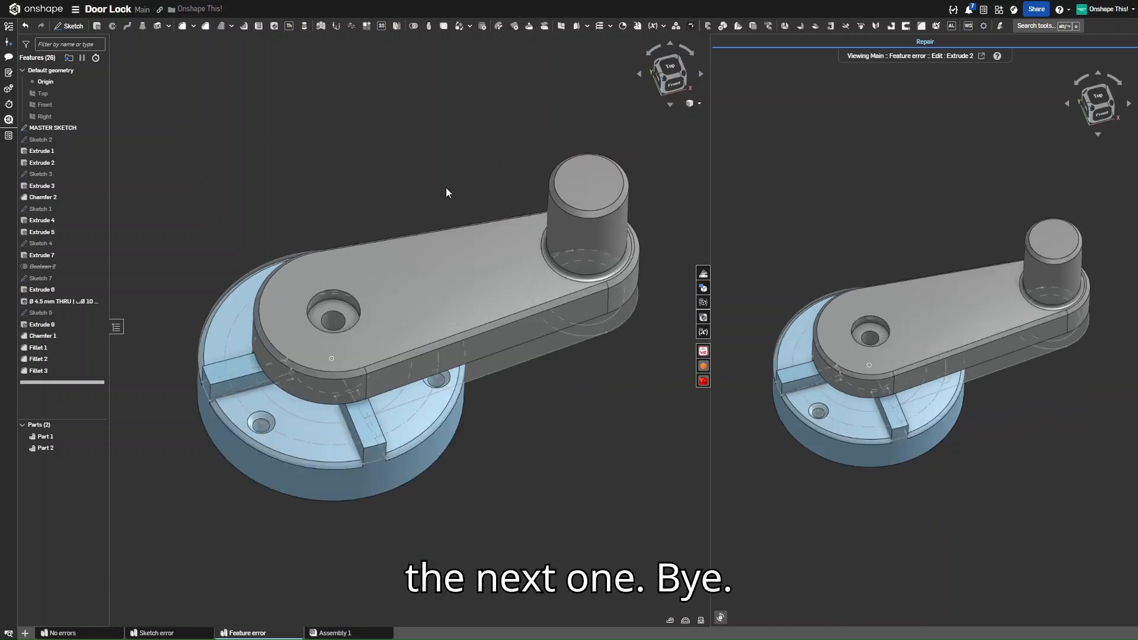